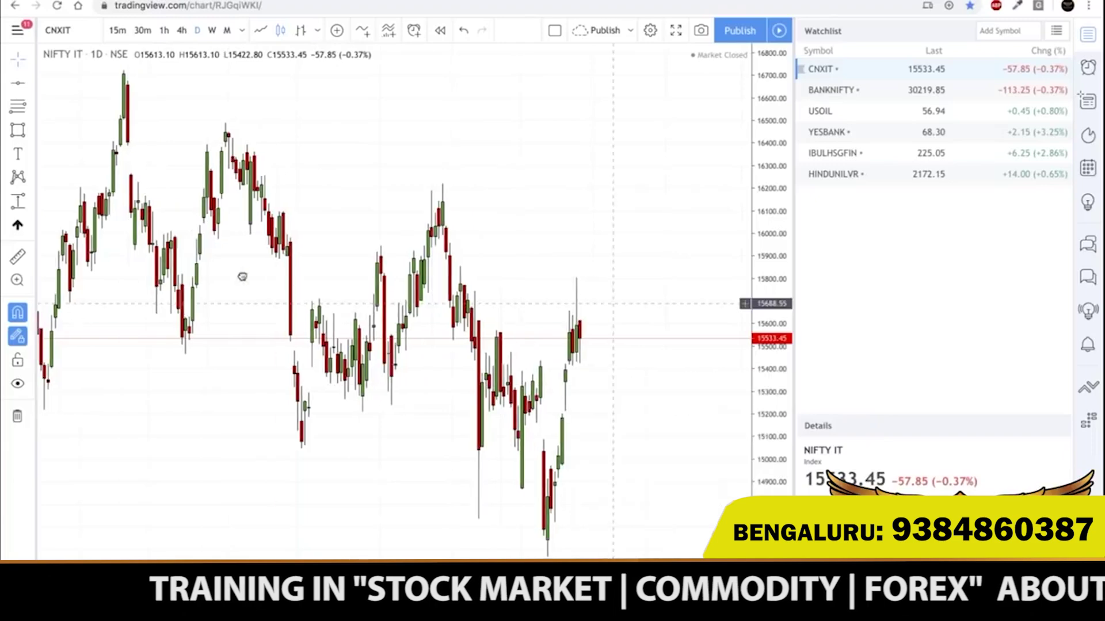
- Draw a Fib Retracement across the empty chart area from about 15321.84 up to about 15740.51
click(31, 108)
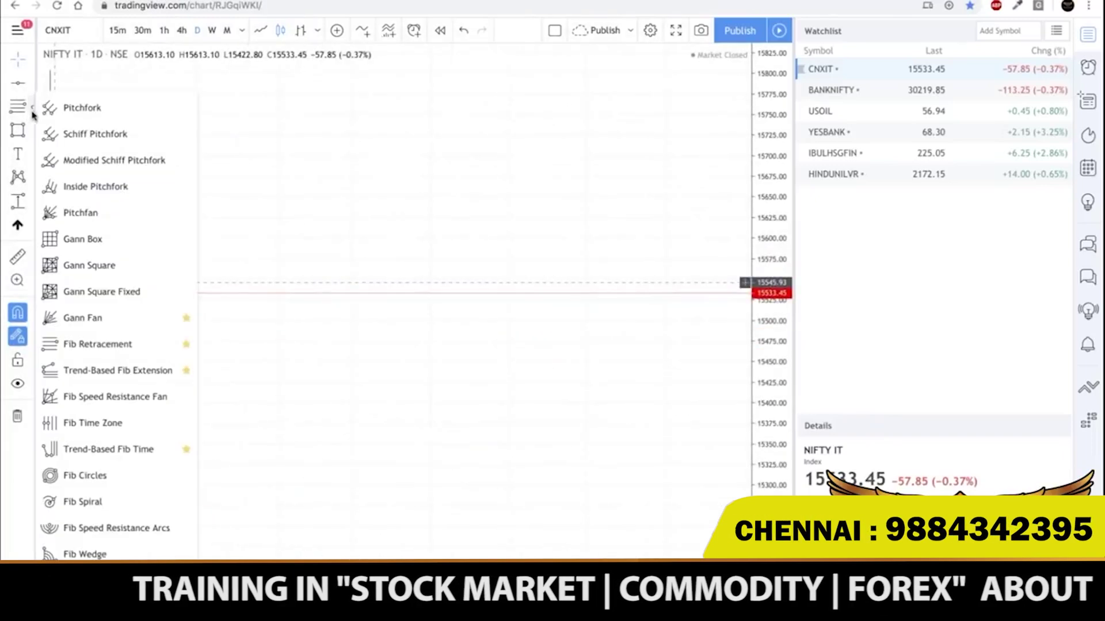
click(117, 342)
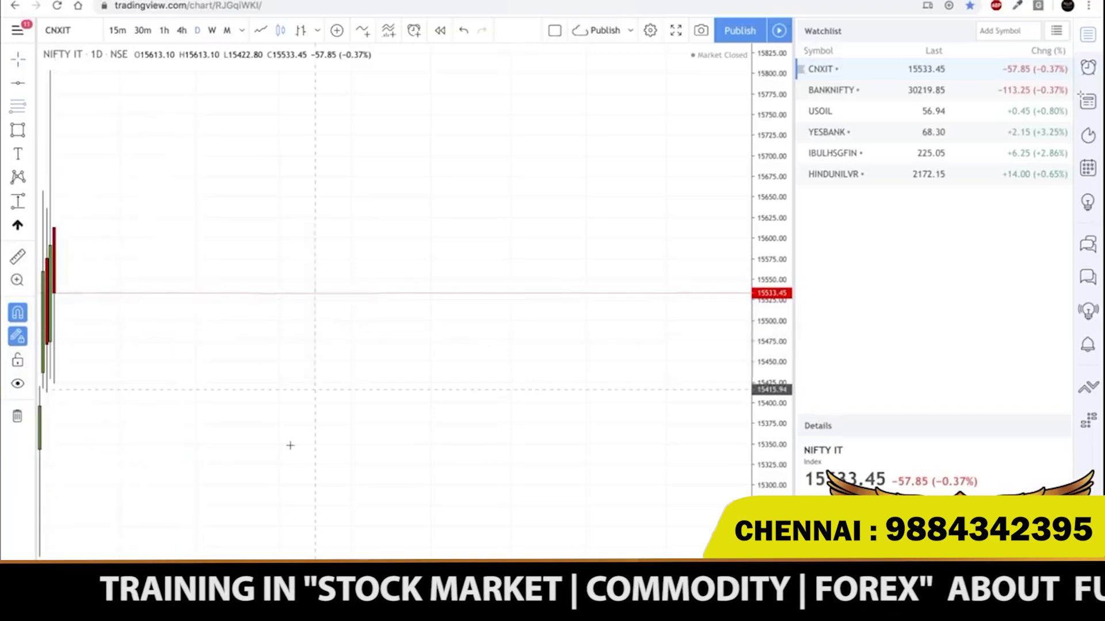
click(539, 122)
click(577, 133)
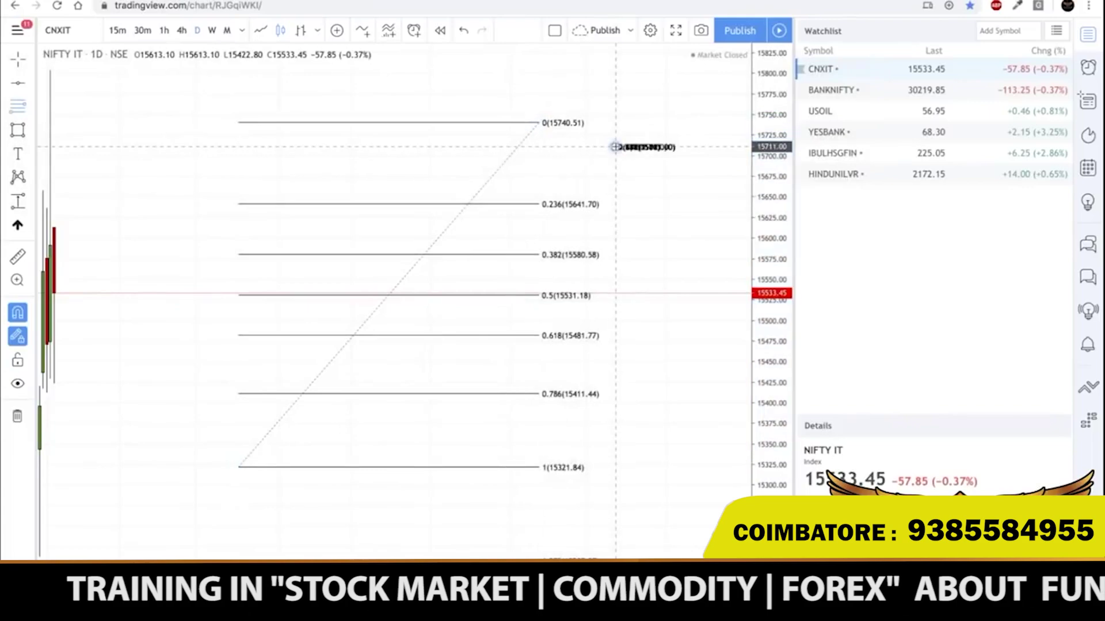
- Set the Fib Retracement's level labels to Percents and apply the setting
double_click(562, 204)
scroll(512, 190, down, 3)
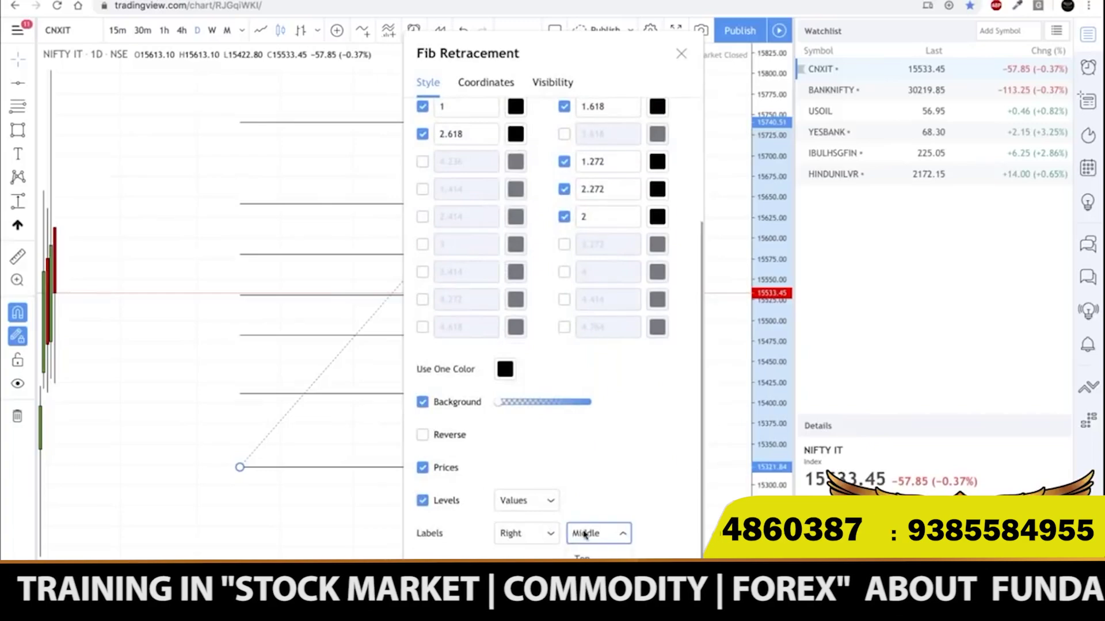
click(524, 501)
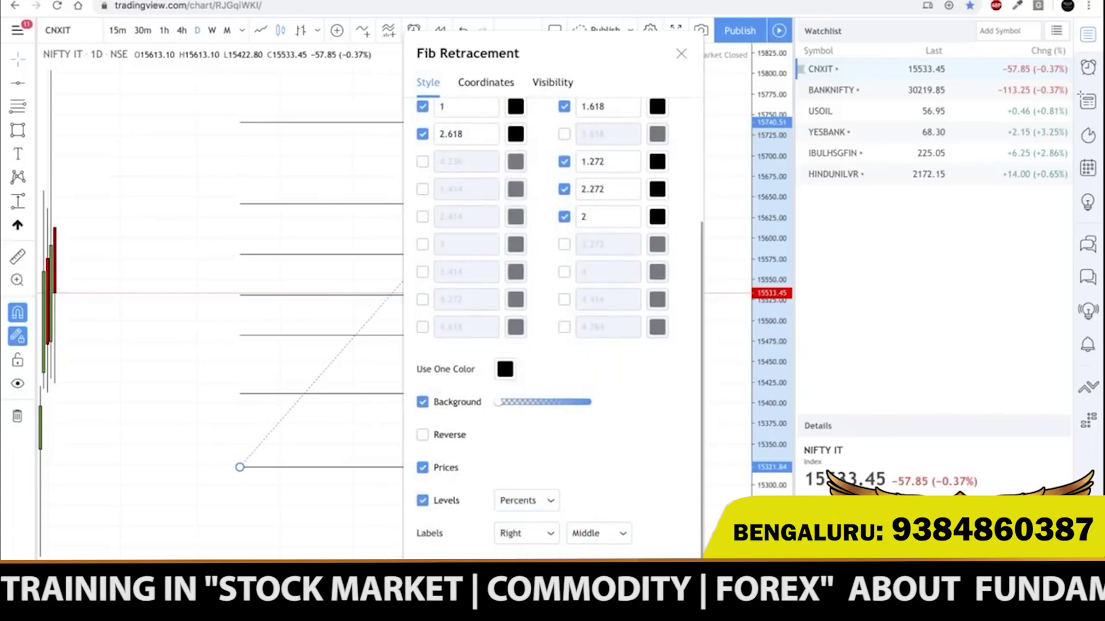
click(673, 583)
click(661, 276)
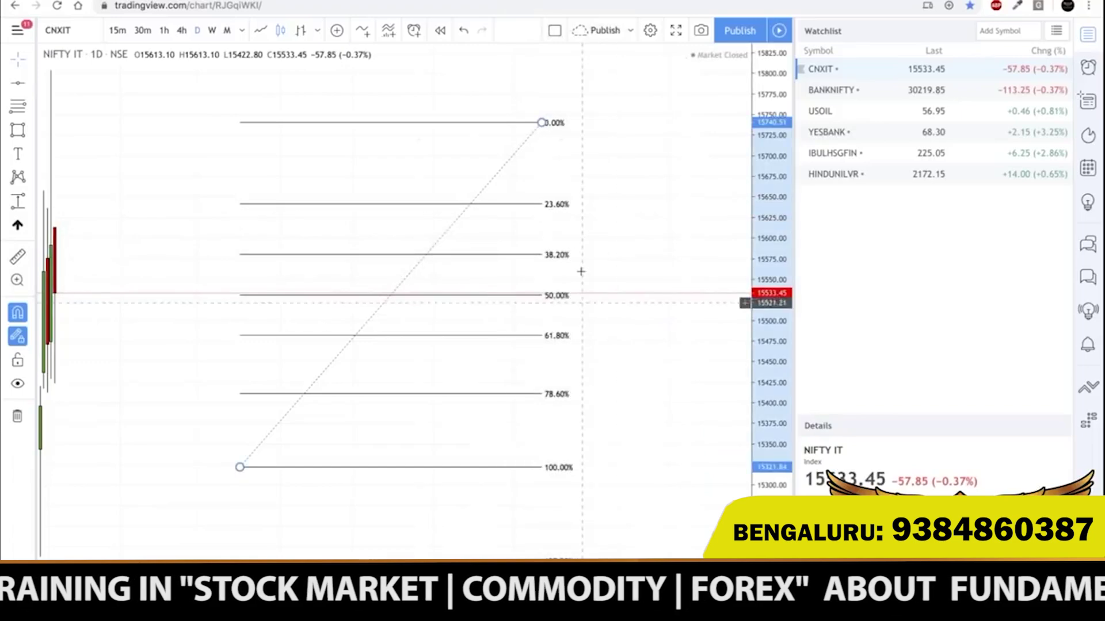
click(581, 272)
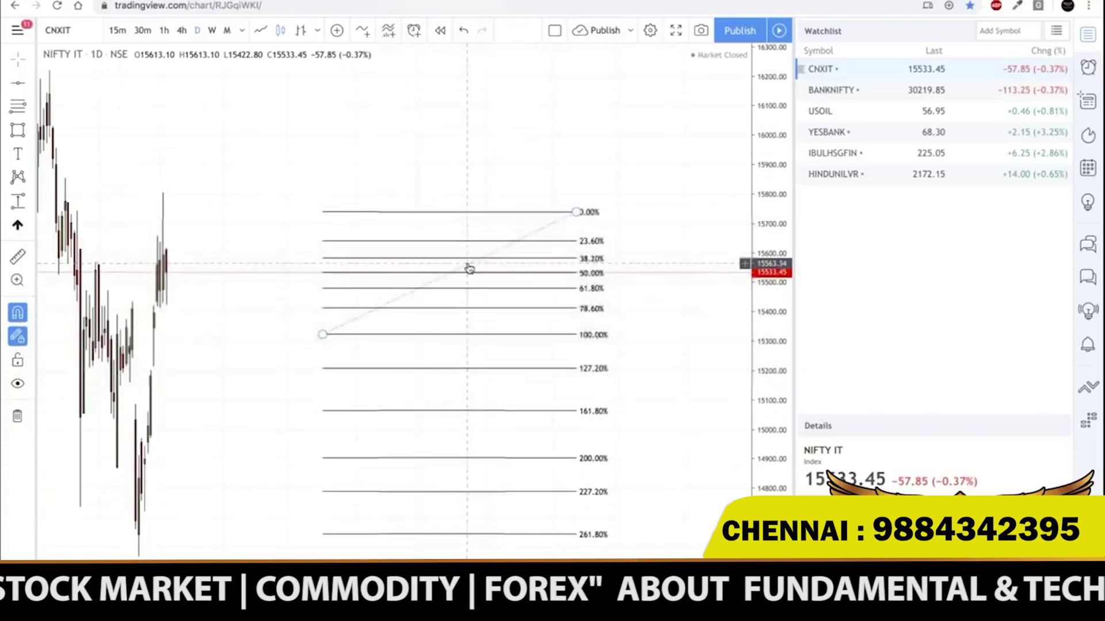
- Delete the Fib Retracement from the empty area and return to the daily price candles
key(Delete)
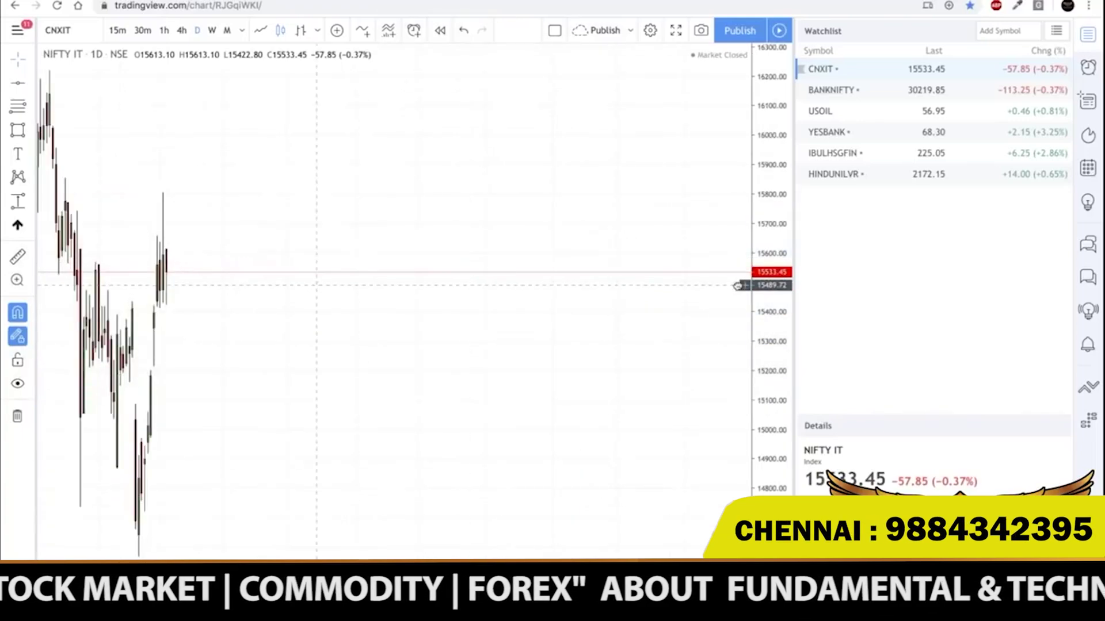
drag(739, 286, 754, 284)
scroll(386, 278, down, 10)
scroll(386, 279, up, 3)
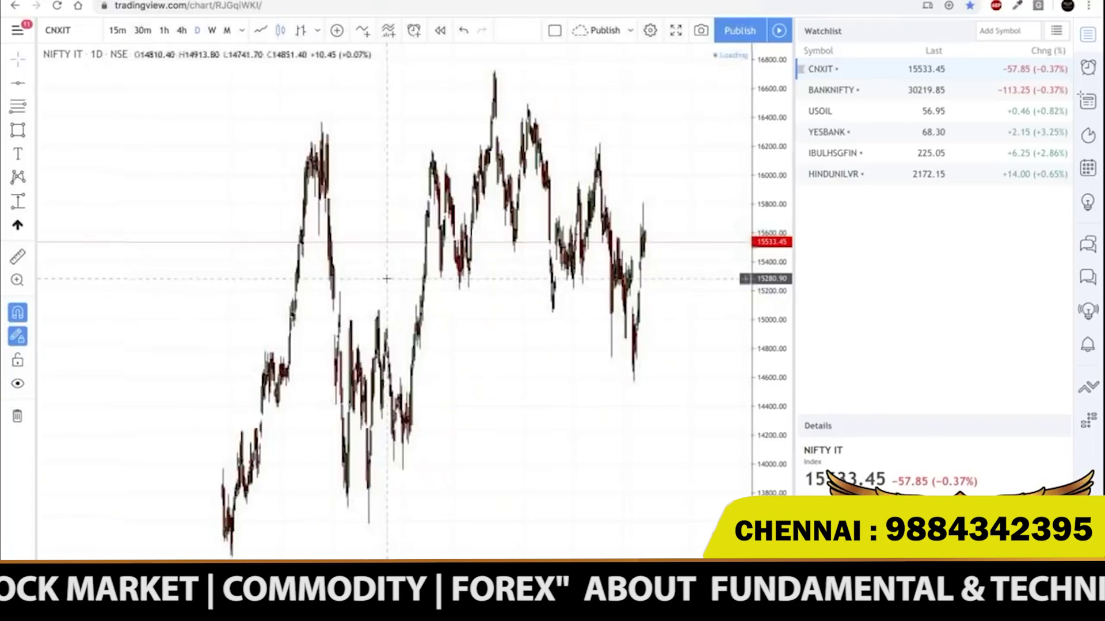
scroll(387, 279, up, 4)
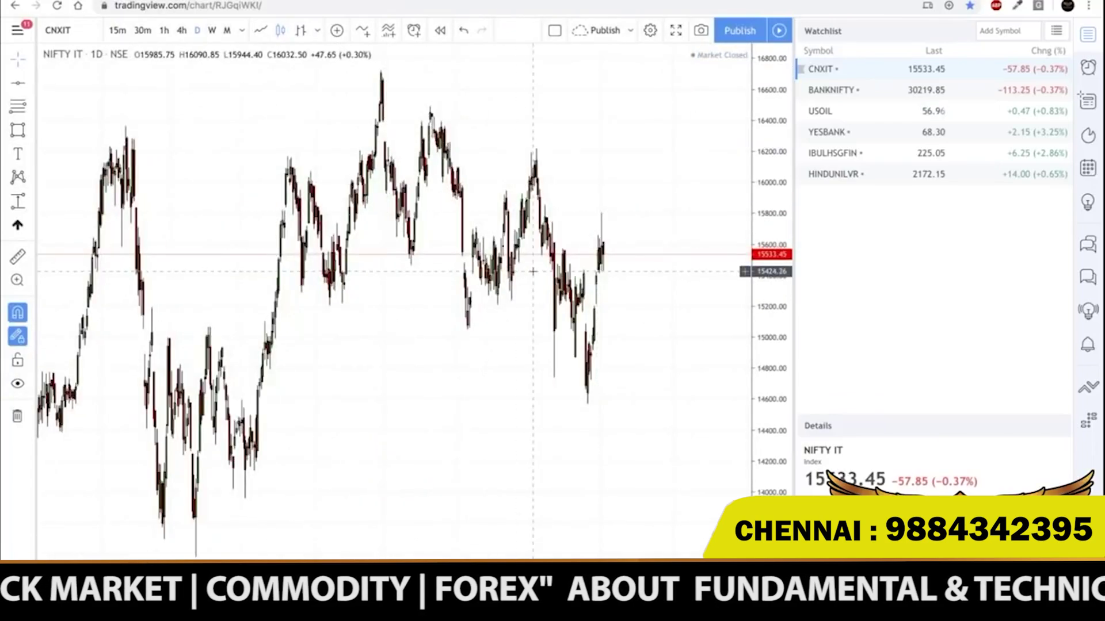
scroll(532, 271, up, 5)
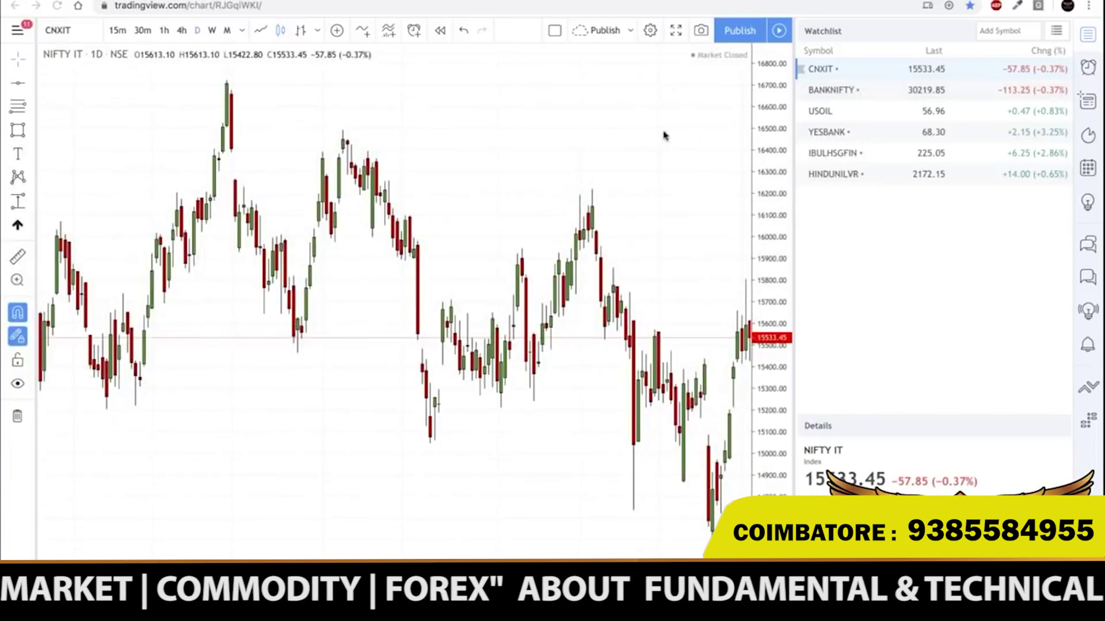
scroll(656, 188, up, 1)
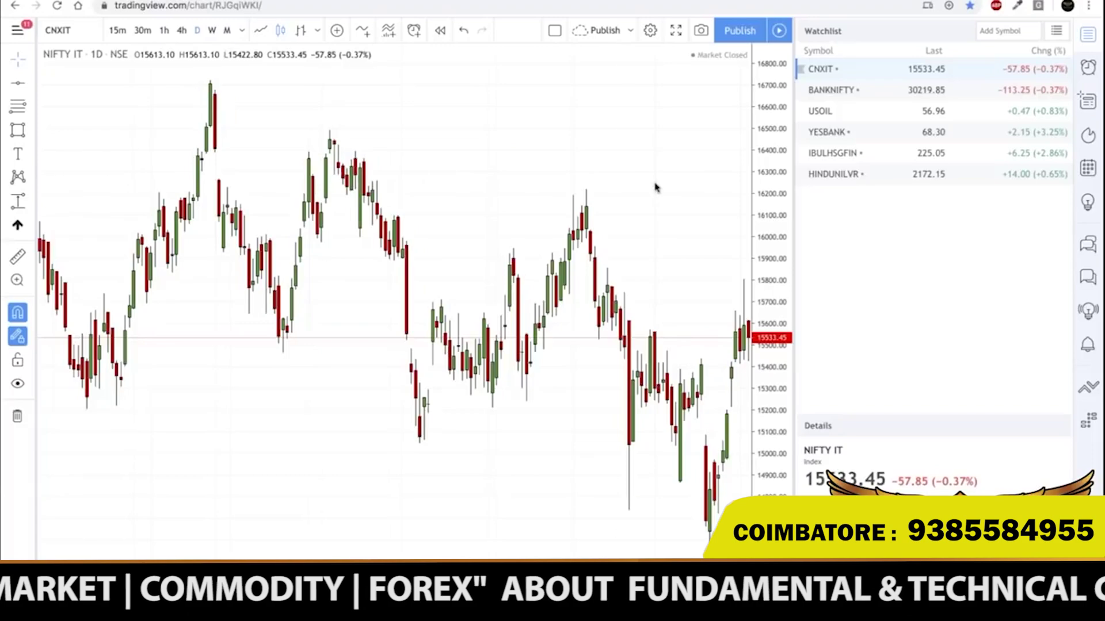
drag(575, 155, 575, 190)
scroll(508, 106, up, 1)
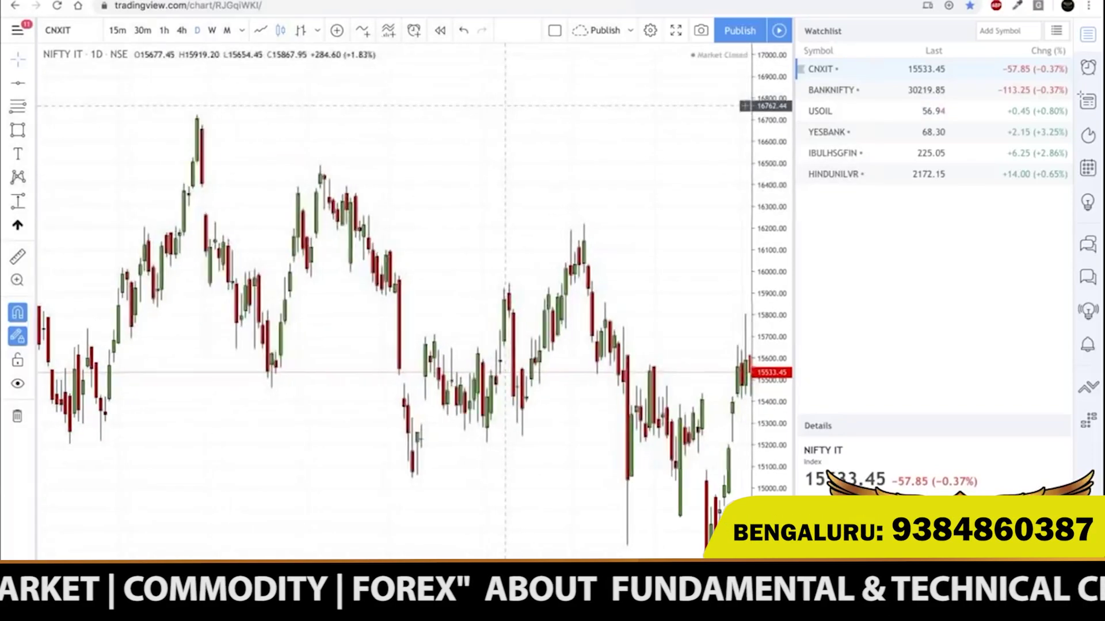
- Draw a trend line from the highest peak at 16720.40 down to the following swing low at 15461.85
click(32, 87)
click(86, 81)
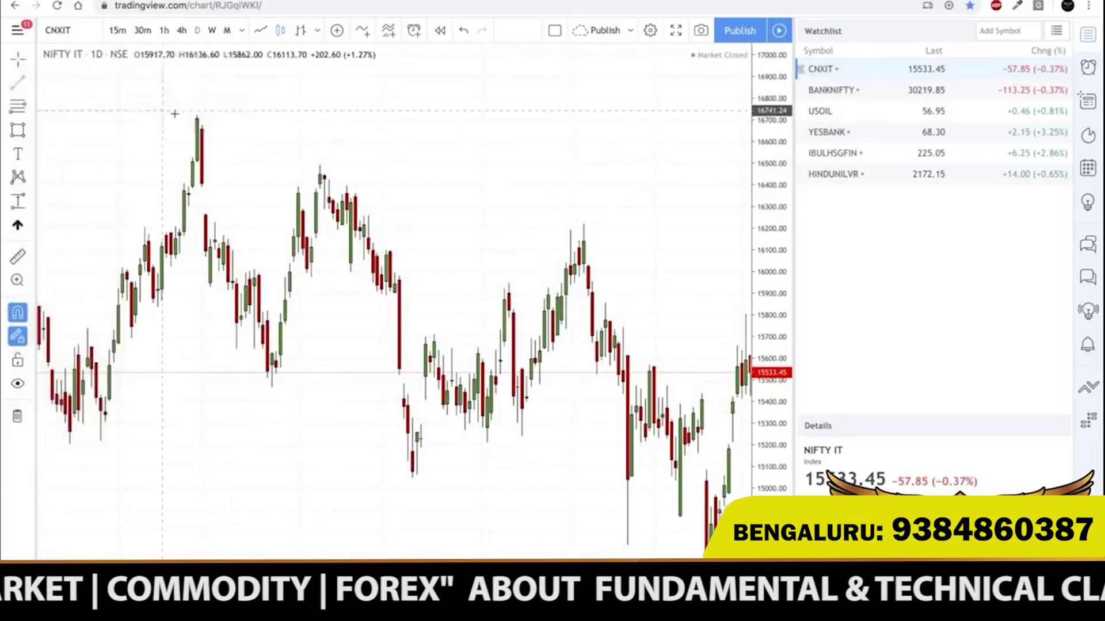
click(197, 115)
click(272, 387)
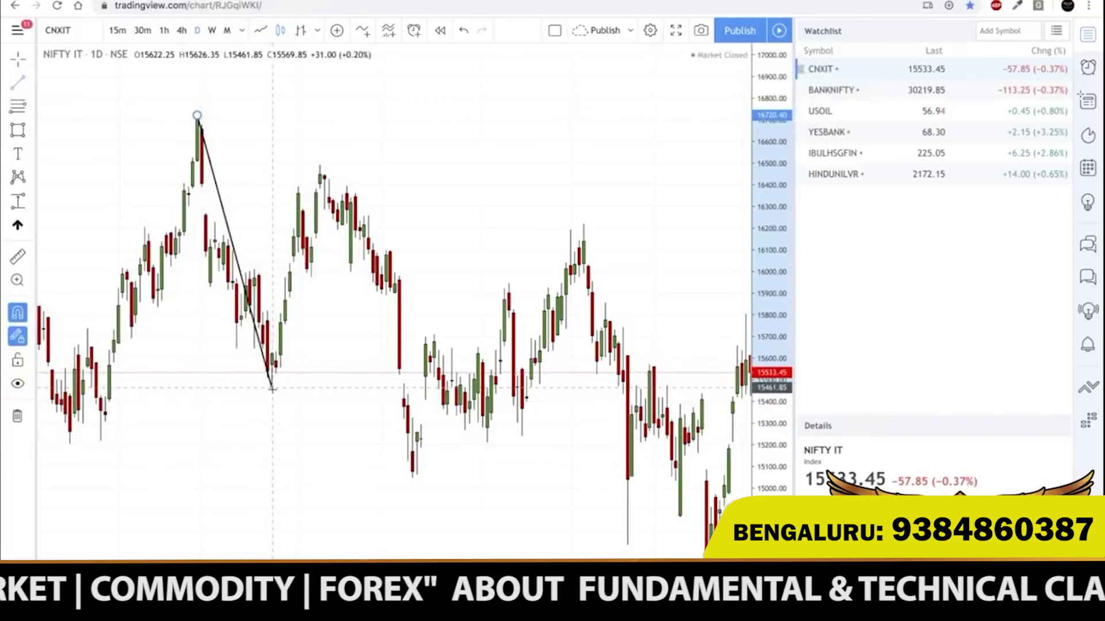
- Turn off magnet mode and draw a trend line from that swing low, about 15466, up to the second peak
click(27, 312)
click(17, 313)
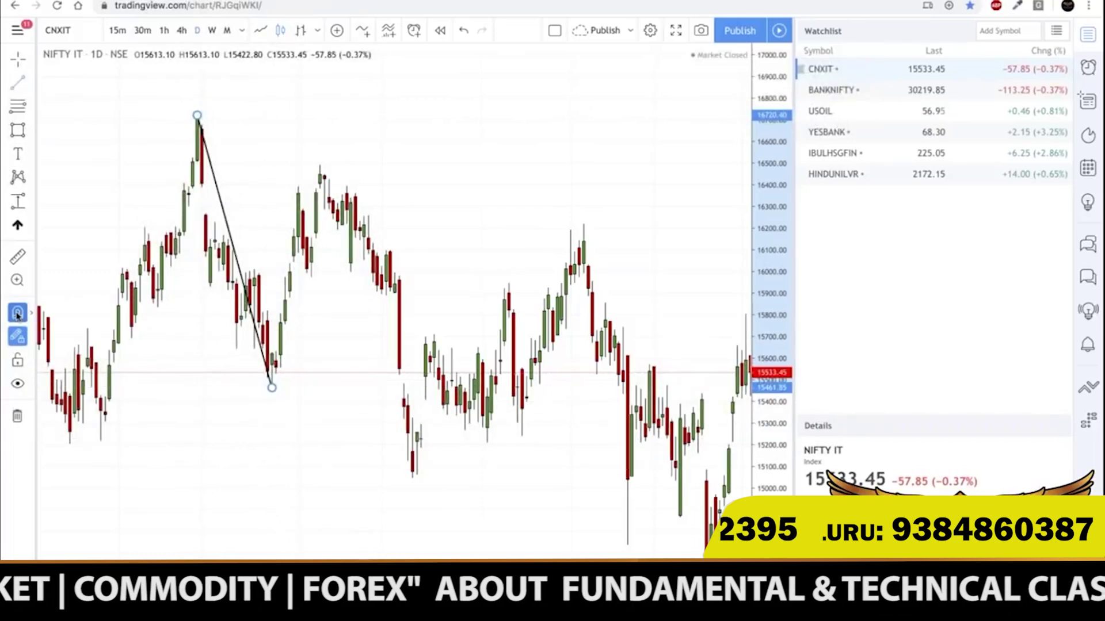
click(273, 386)
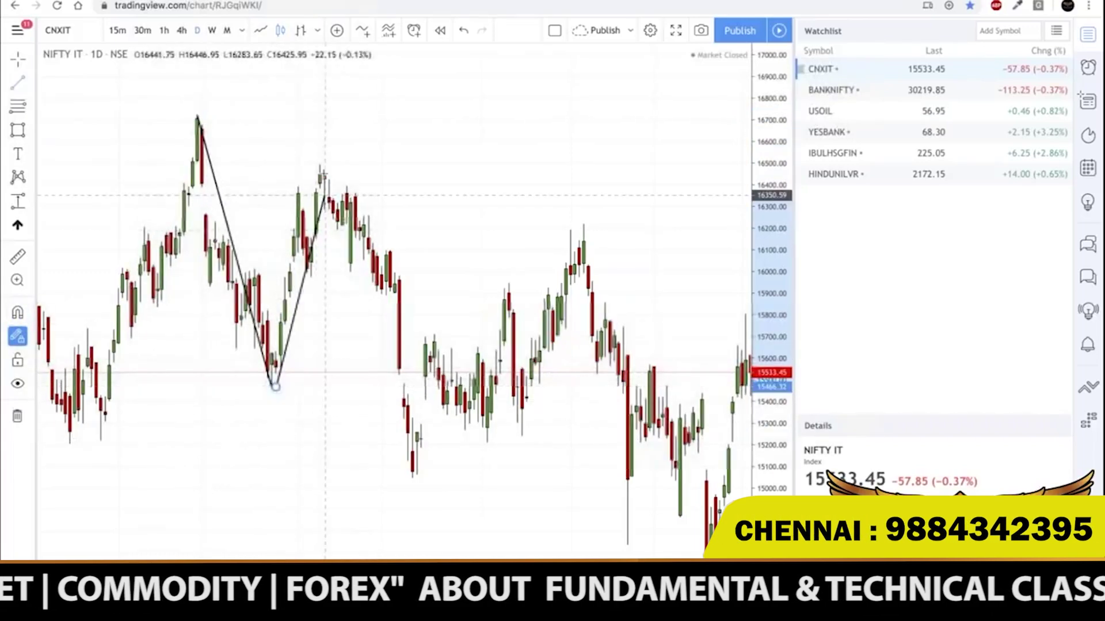
click(323, 171)
- Draw trend lines from the second peak, about 16460, down to the next low, about 15027, and up to the third peak
scroll(284, 149, right, 3)
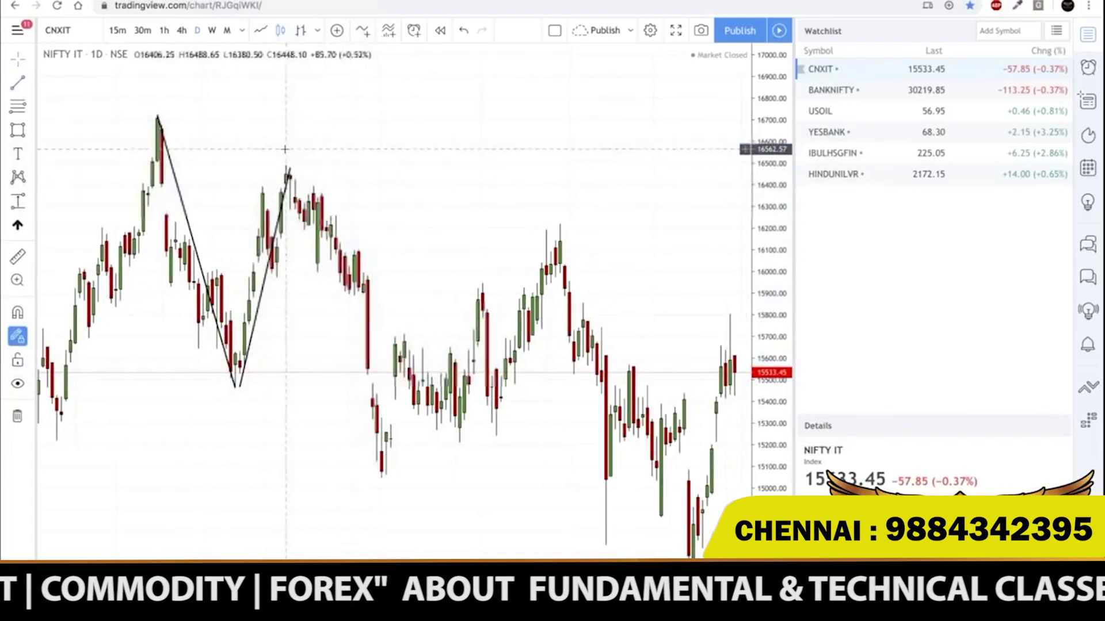
scroll(284, 149, up, 2)
drag(285, 214, 393, 212)
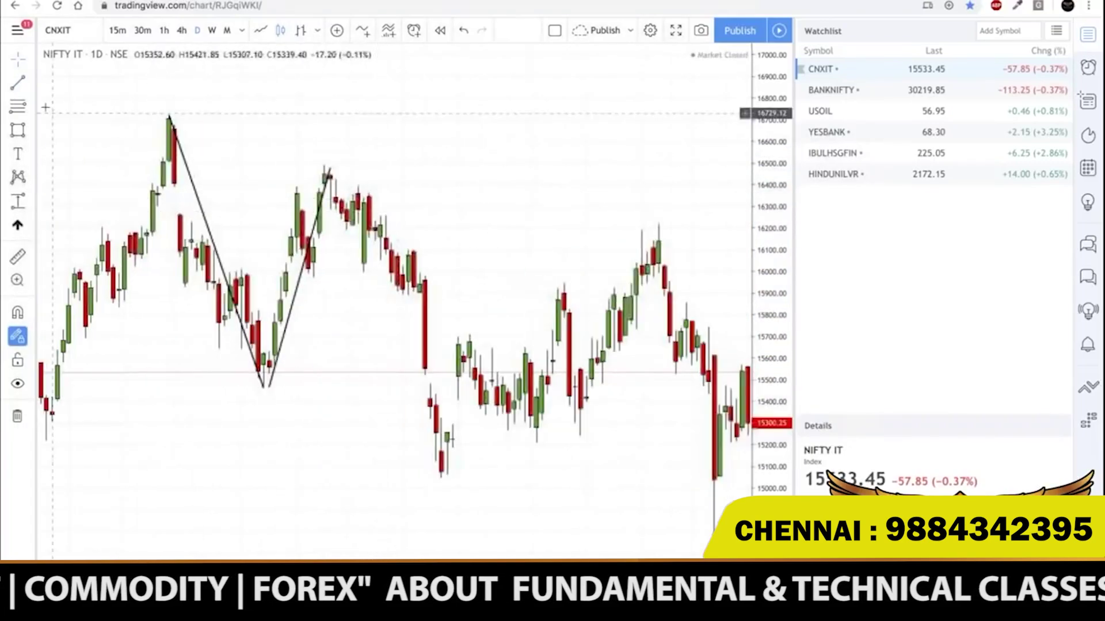
click(18, 83)
click(335, 172)
click(442, 482)
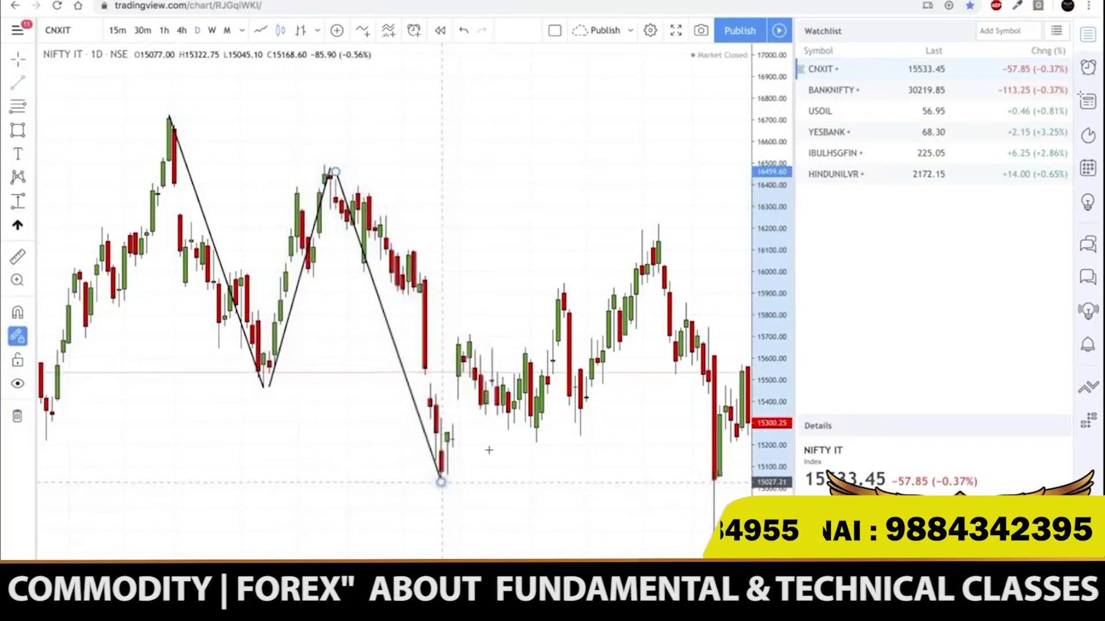
double_click(441, 482)
click(653, 226)
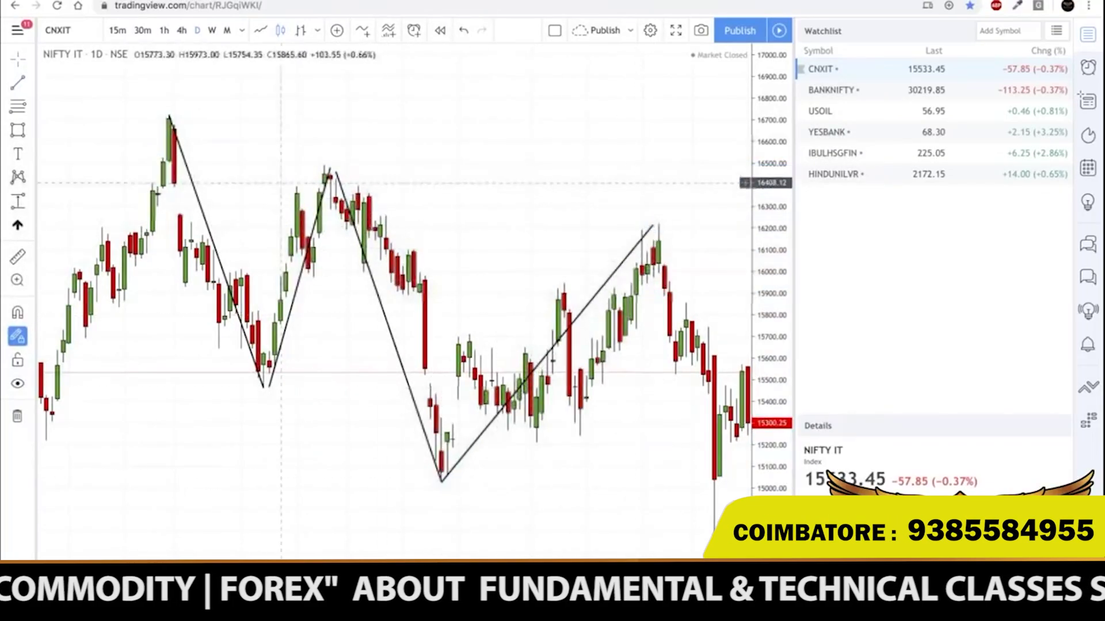
- Remove all drawings from the chart
right_click(539, 137)
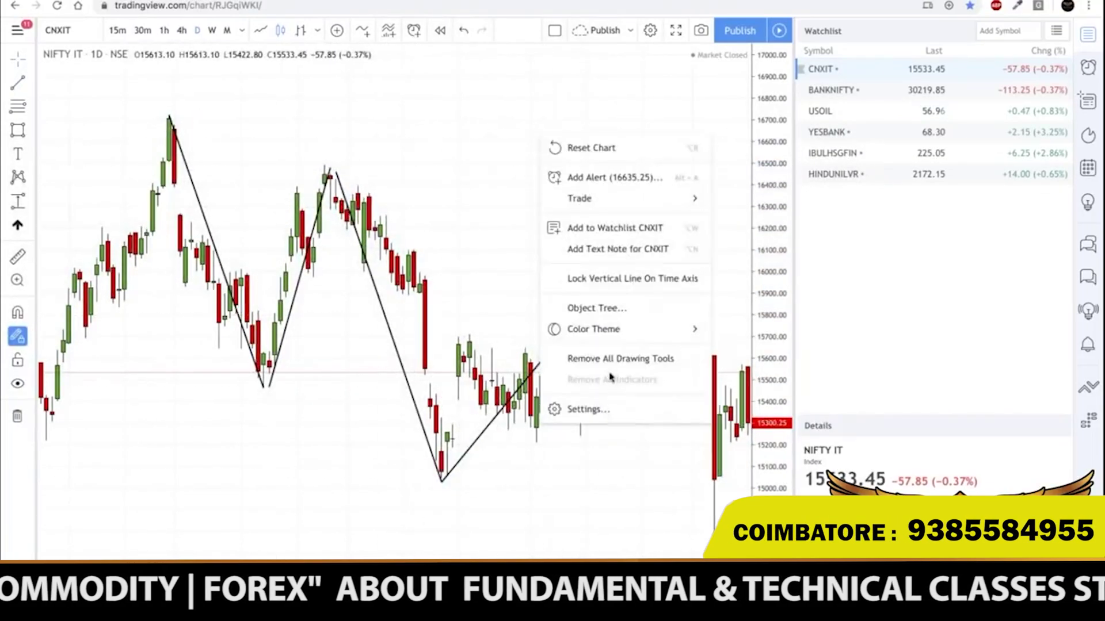
click(621, 359)
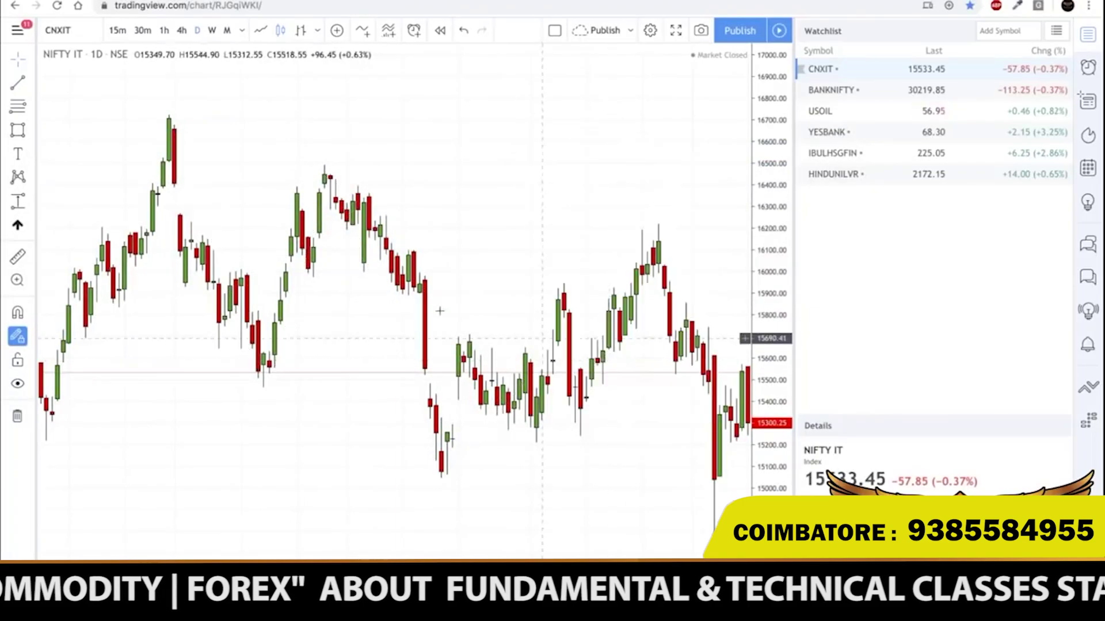
- Connect the first peak, swing low (about 15472), second peak (about 16478) and next low (about 15127) with three trend lines
key(alt+t)
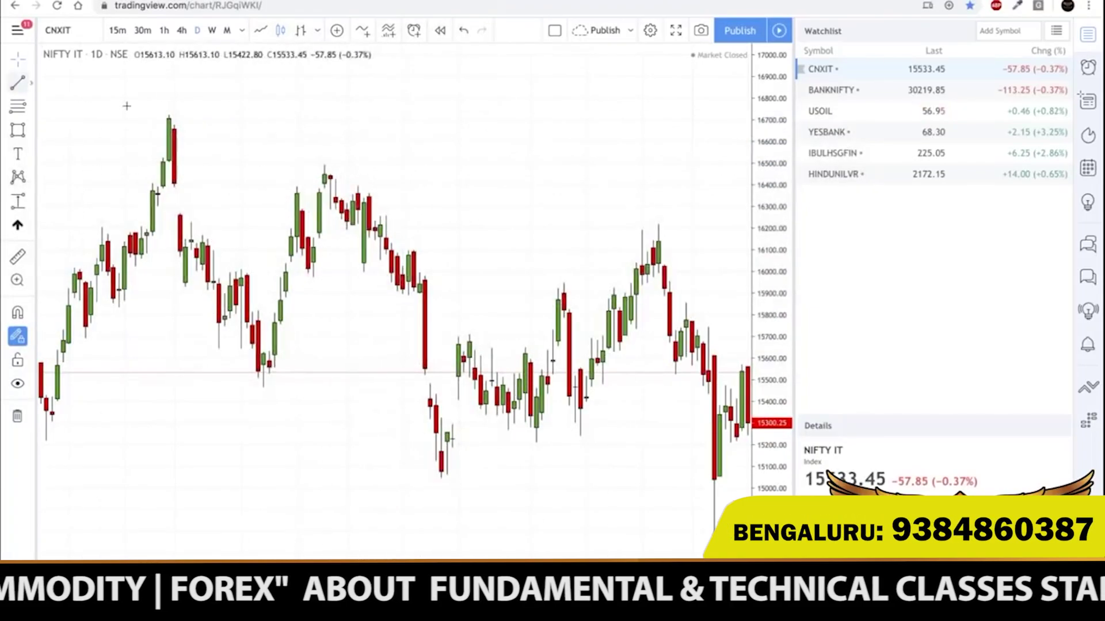
click(169, 109)
click(263, 385)
click(264, 384)
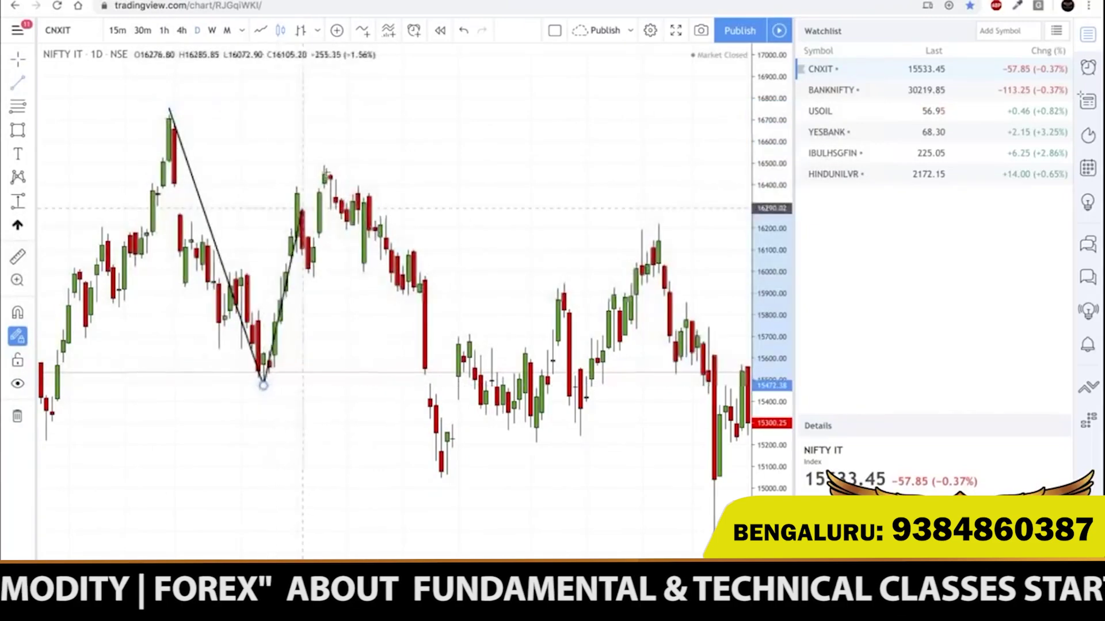
click(324, 168)
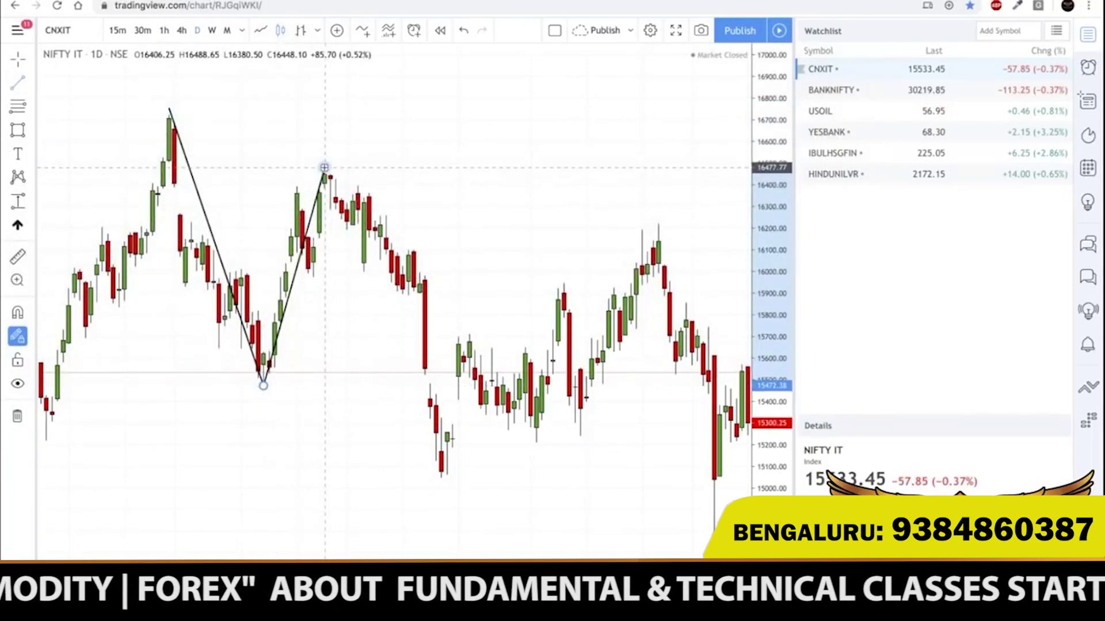
click(324, 168)
click(441, 459)
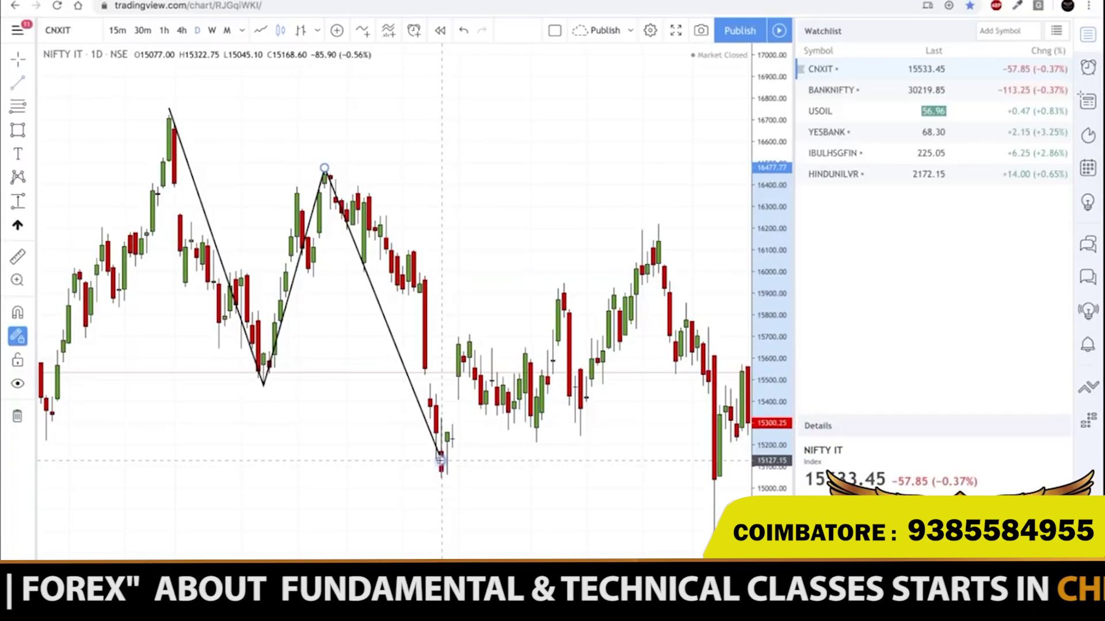
- Clear all drawings and draw a Fib Retracement from the first peak, about 16729, down to the first swing low
right_click(427, 155)
click(492, 375)
click(17, 106)
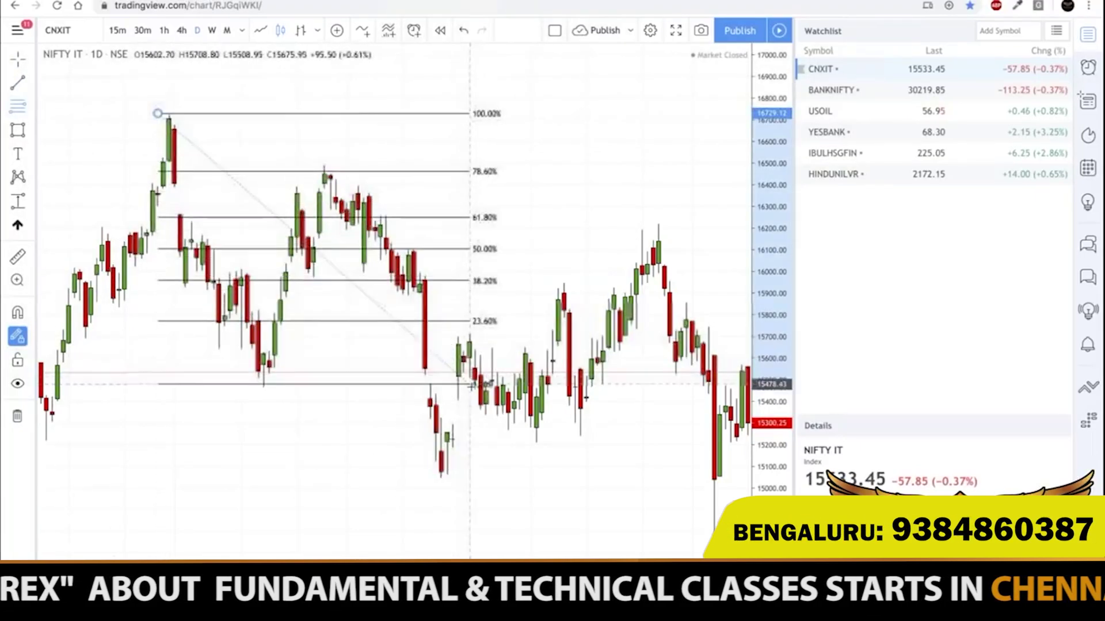
click(606, 174)
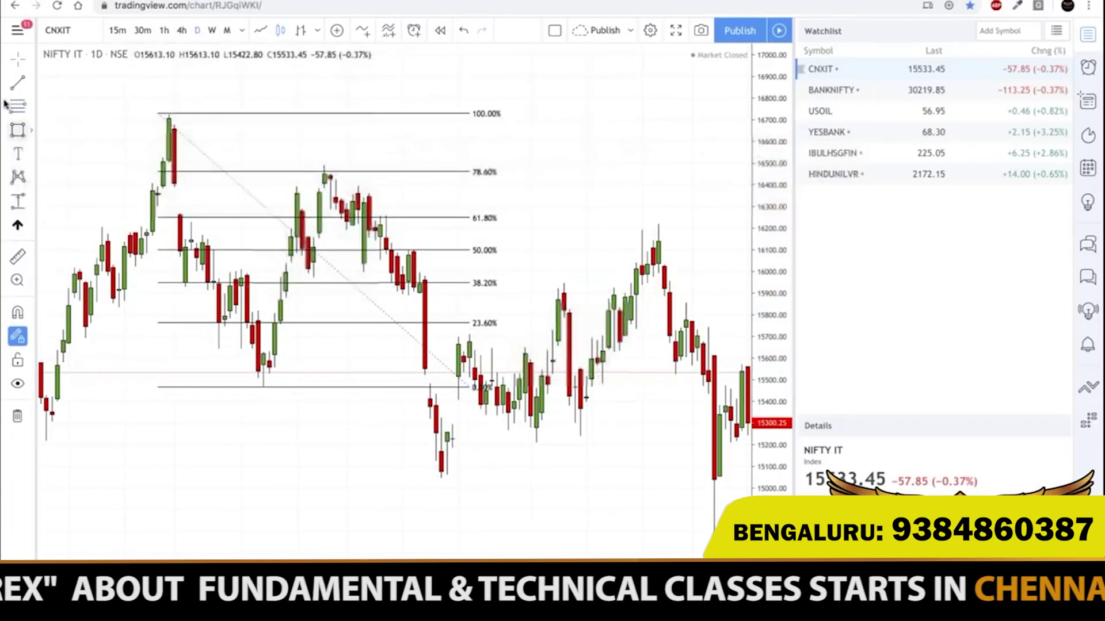
- Draw trend lines from the first peak, about 16732, down to the swing low, about 15466, and up to the 78.60% level
click(17, 83)
click(170, 115)
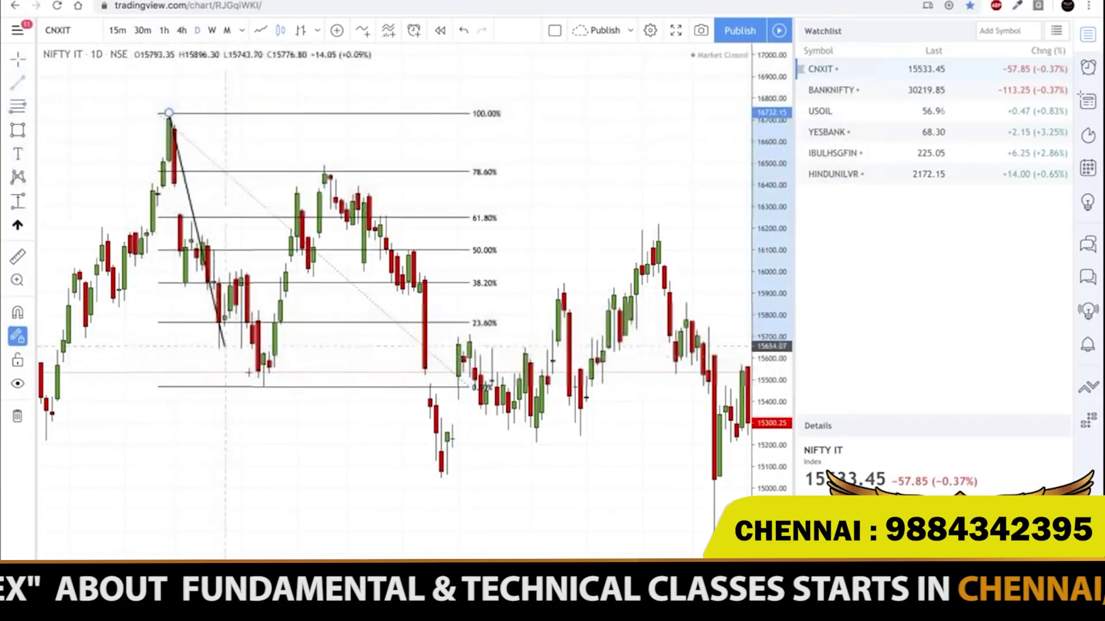
click(263, 387)
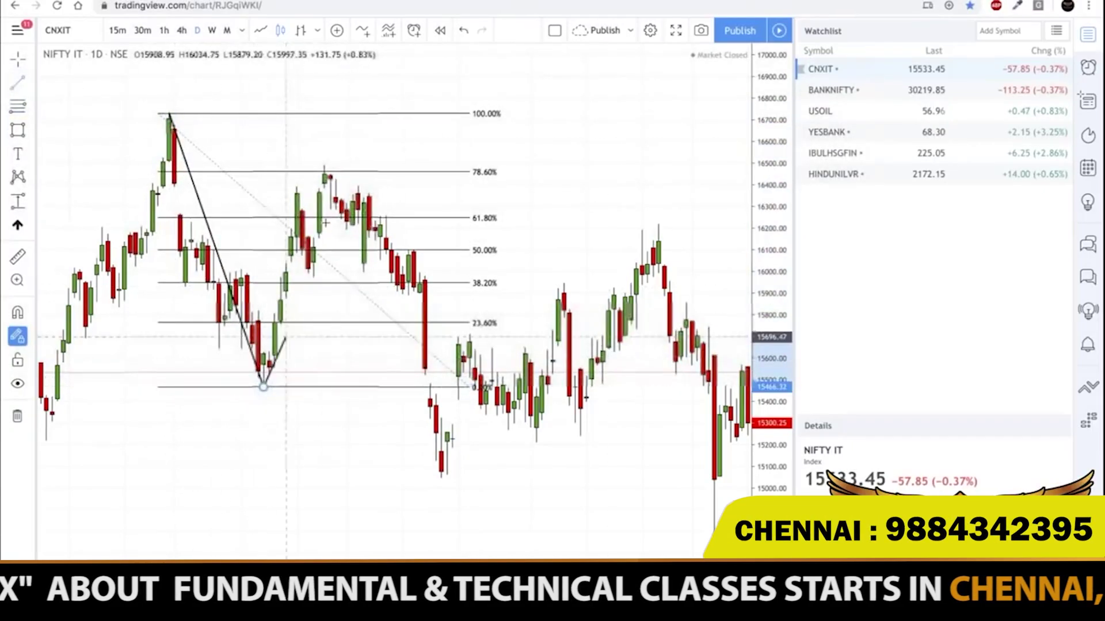
click(329, 171)
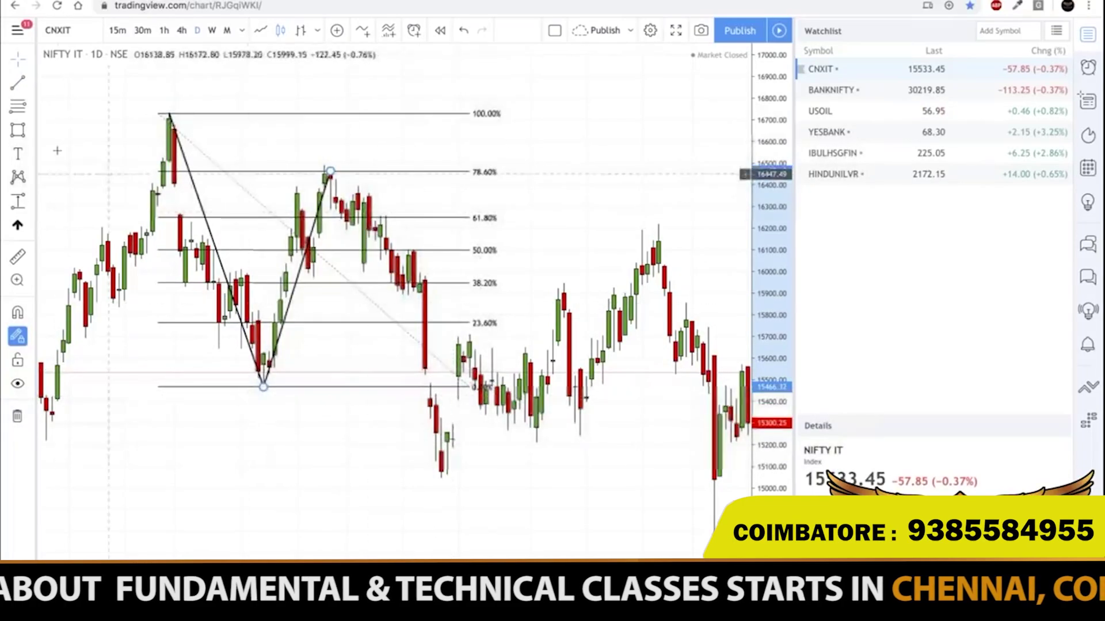
- Draw a small rectangle around the second peak where price meets the 78.60% level, with its upper edge at about 16526
drag(307, 157, 352, 191)
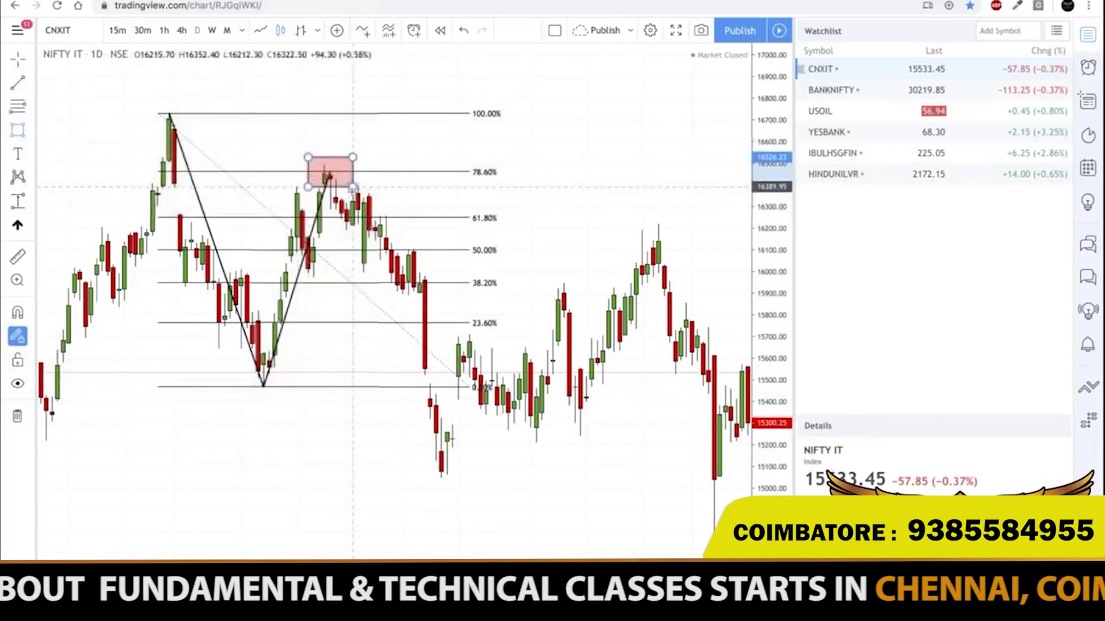
click(531, 191)
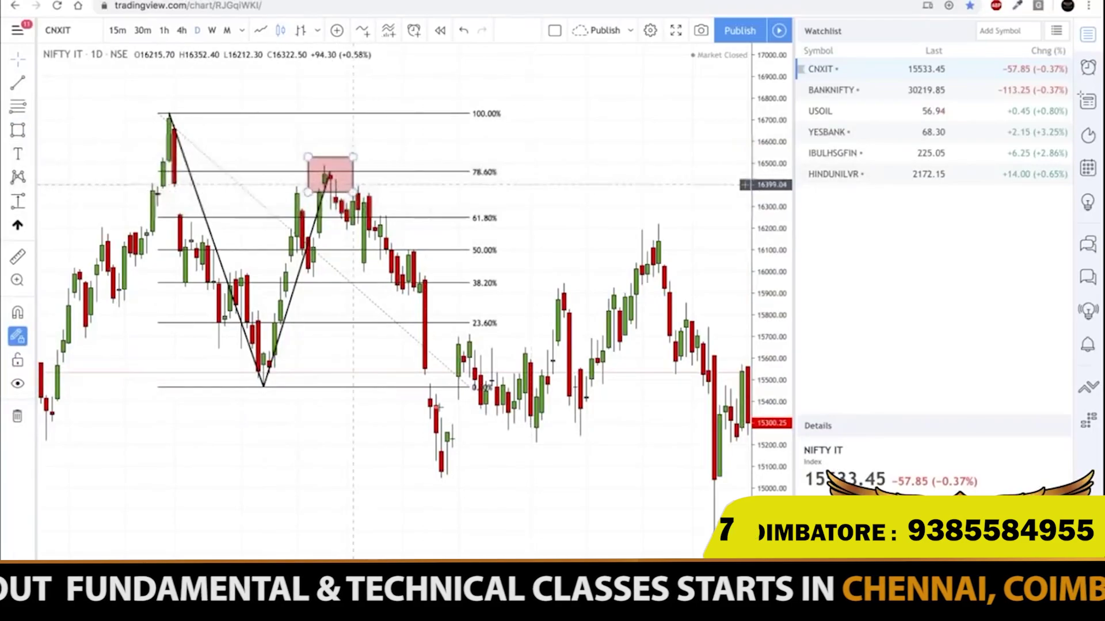
- Draw trend lines from the 78.60% peak, about 16456, down to the next swing low and up to the following peak
right_click(345, 435)
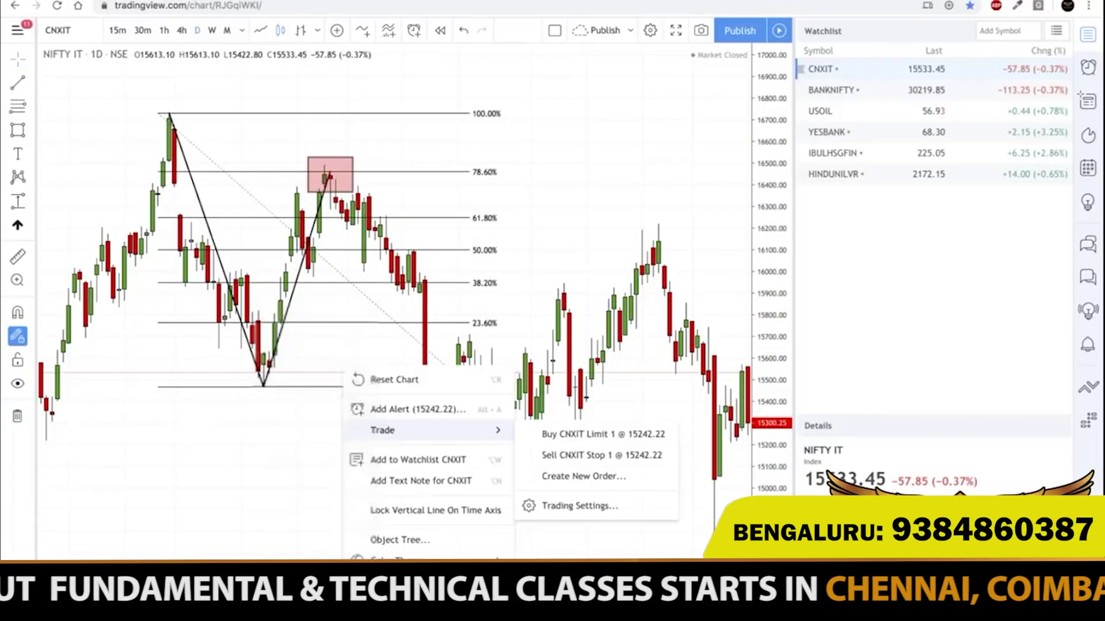
click(224, 426)
drag(224, 427, 135, 416)
click(18, 83)
click(241, 162)
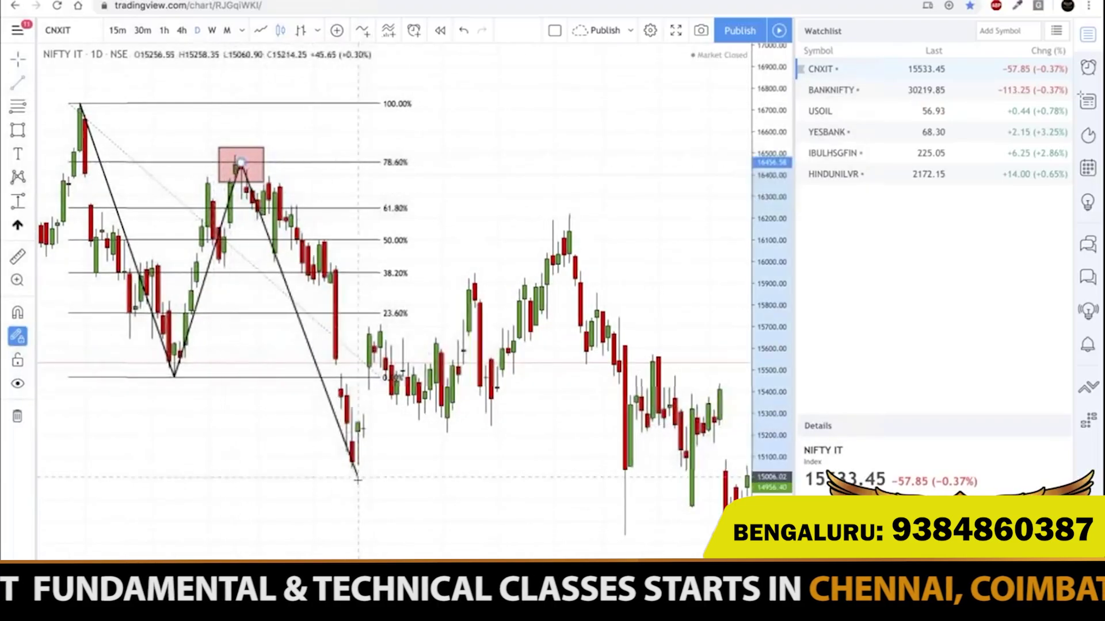
mouse_move(356, 475)
mouse_down()
mouse_move(480, 345)
mouse_move(573, 215)
mouse_up()
right_click(599, 196)
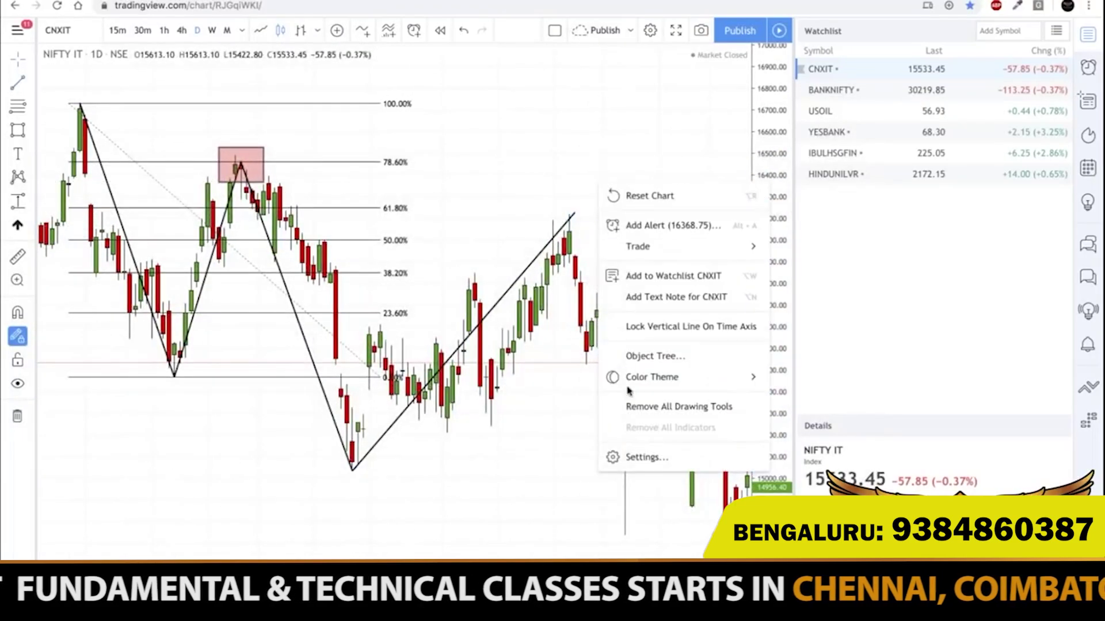
click(503, 193)
- Delete the existing Fib Retracement and draw another from the second peak, about 16496, down to the next swing low
drag(421, 150, 361, 154)
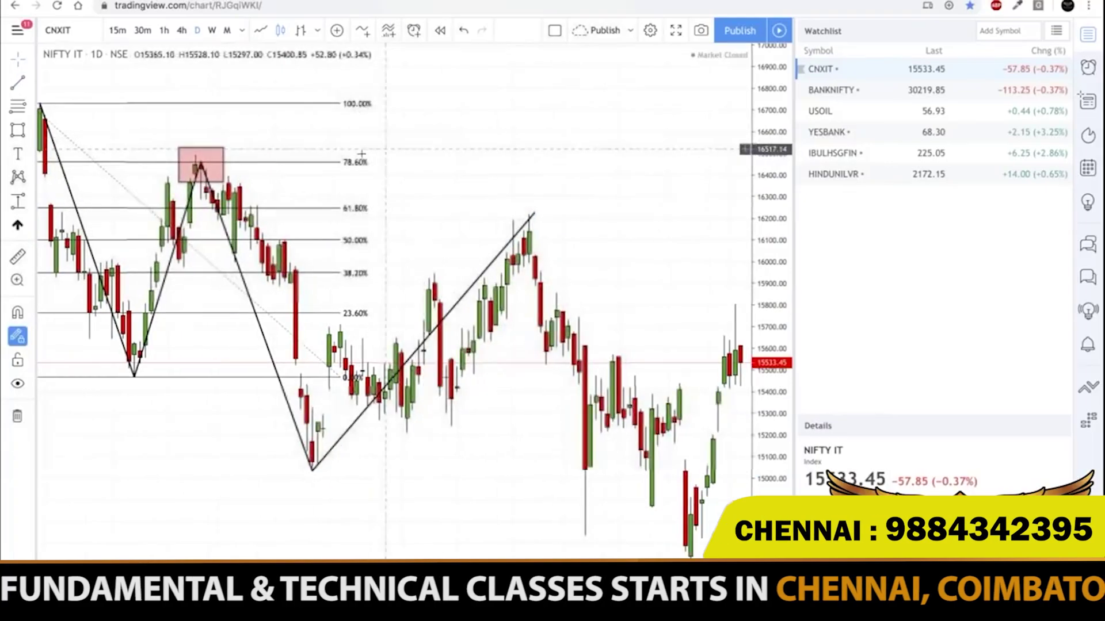
key(Delete)
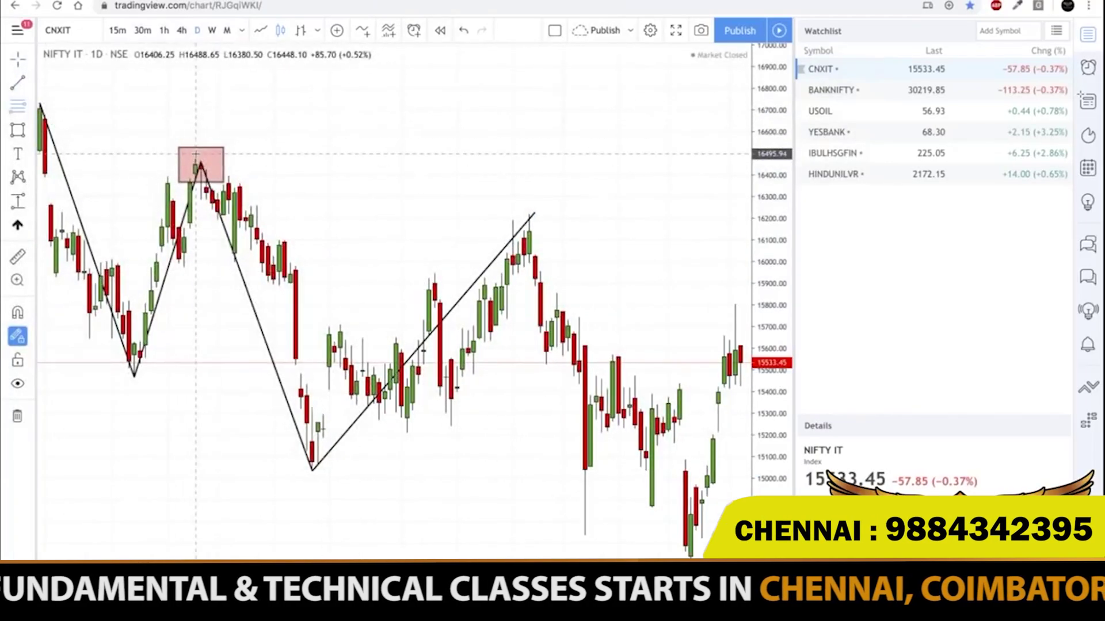
mouse_move(196, 154)
mouse_down()
mouse_move(382, 204)
mouse_move(633, 471)
mouse_up()
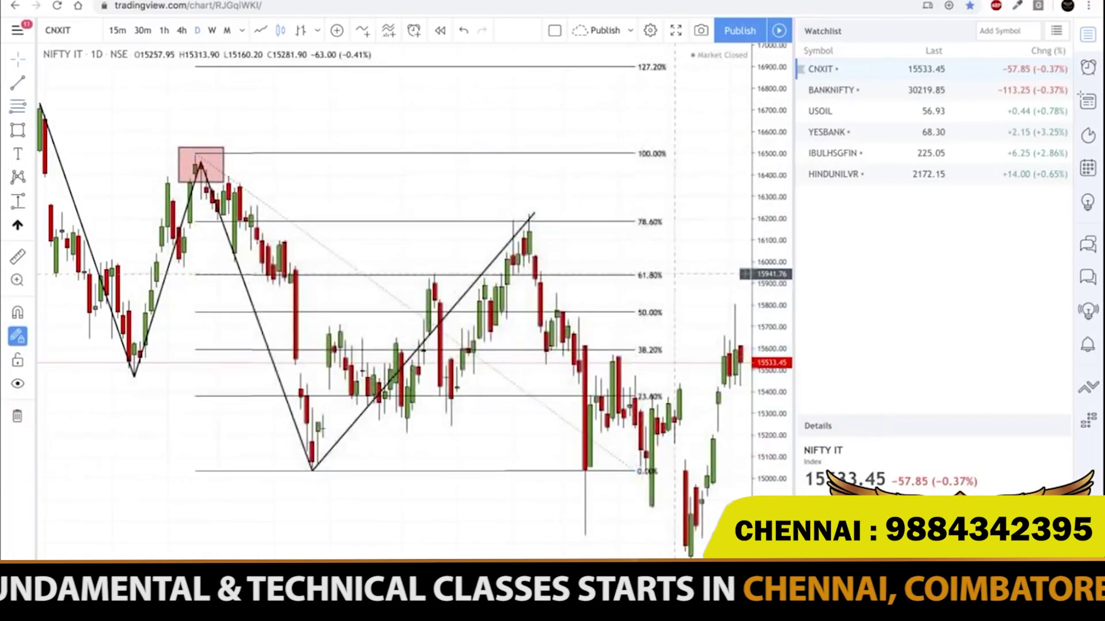
- Draw a rectangle around the third peak from about 16284 to 16075, plus a trend line from about 16208 down to the latest low
click(18, 130)
click(491, 199)
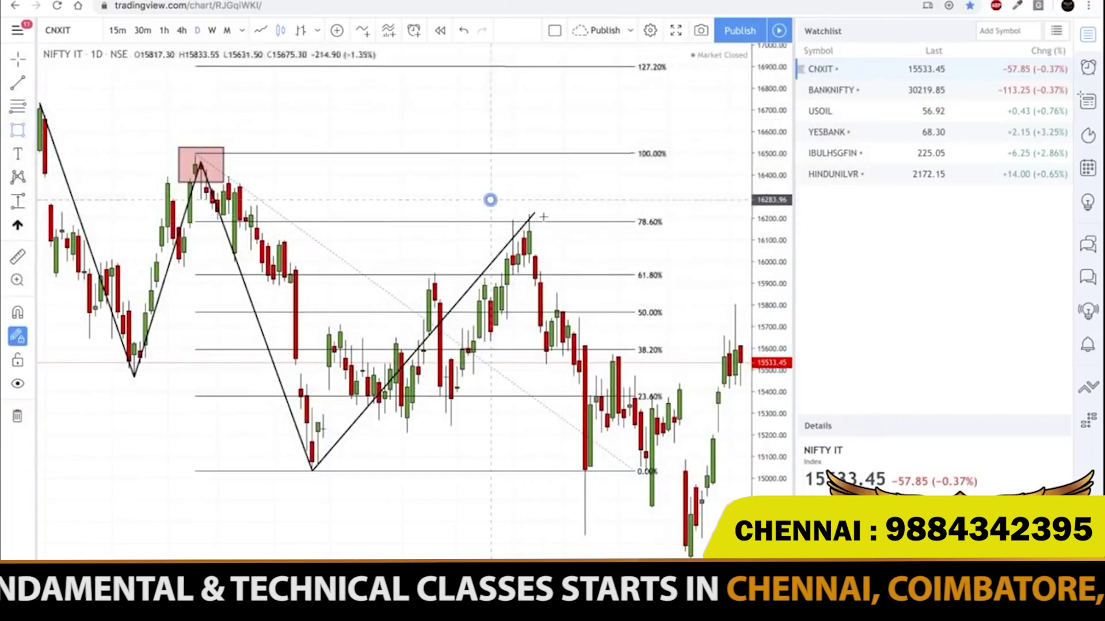
click(568, 245)
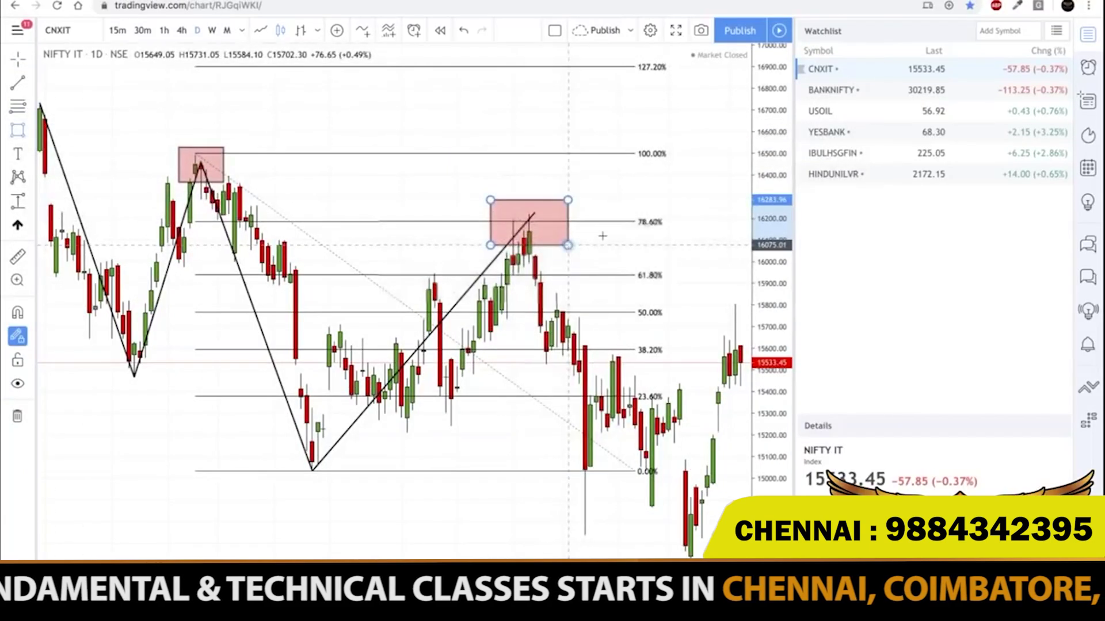
click(16, 86)
click(529, 216)
click(666, 557)
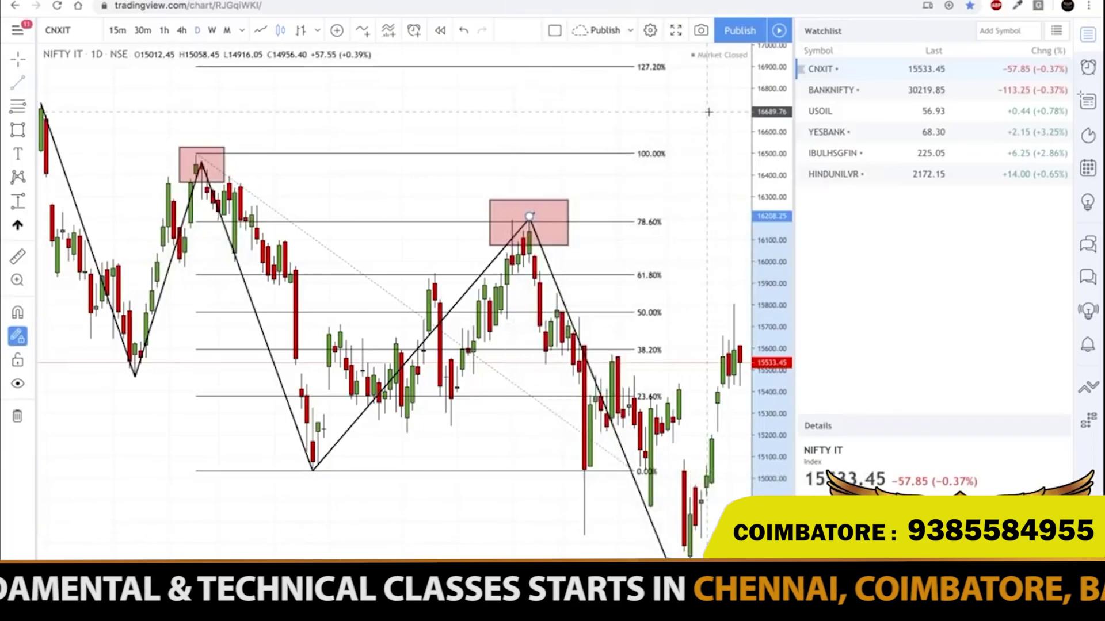
- Draw a second Fib Retracement from the first peak, about 16735, down to the first swing low
click(708, 111)
scroll(224, 151, down, 2)
click(18, 107)
click(117, 102)
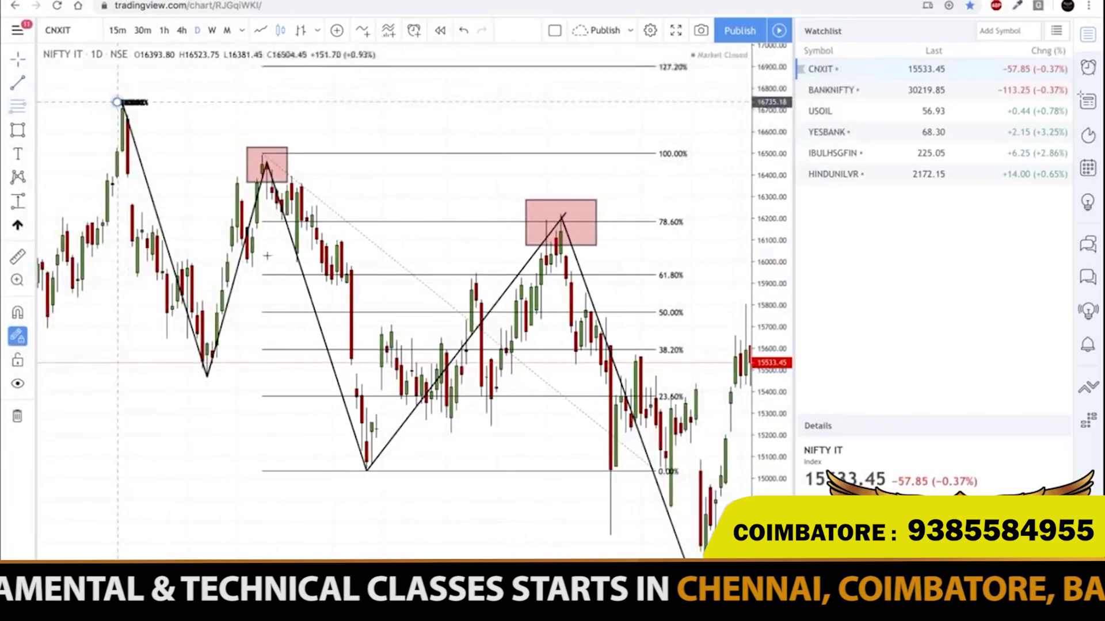
click(116, 102)
click(321, 376)
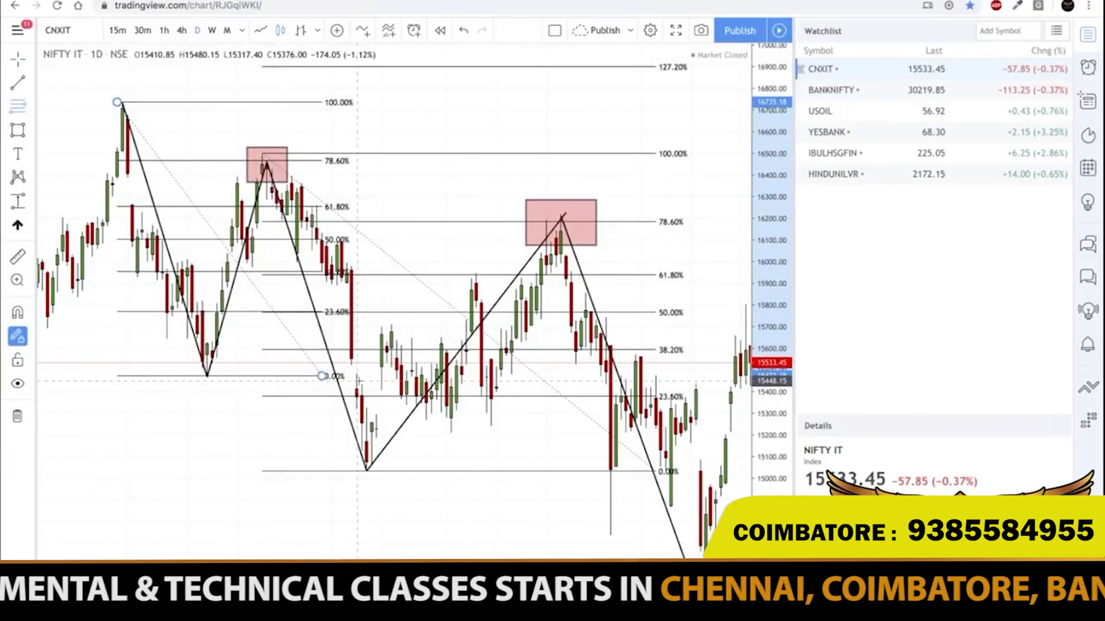
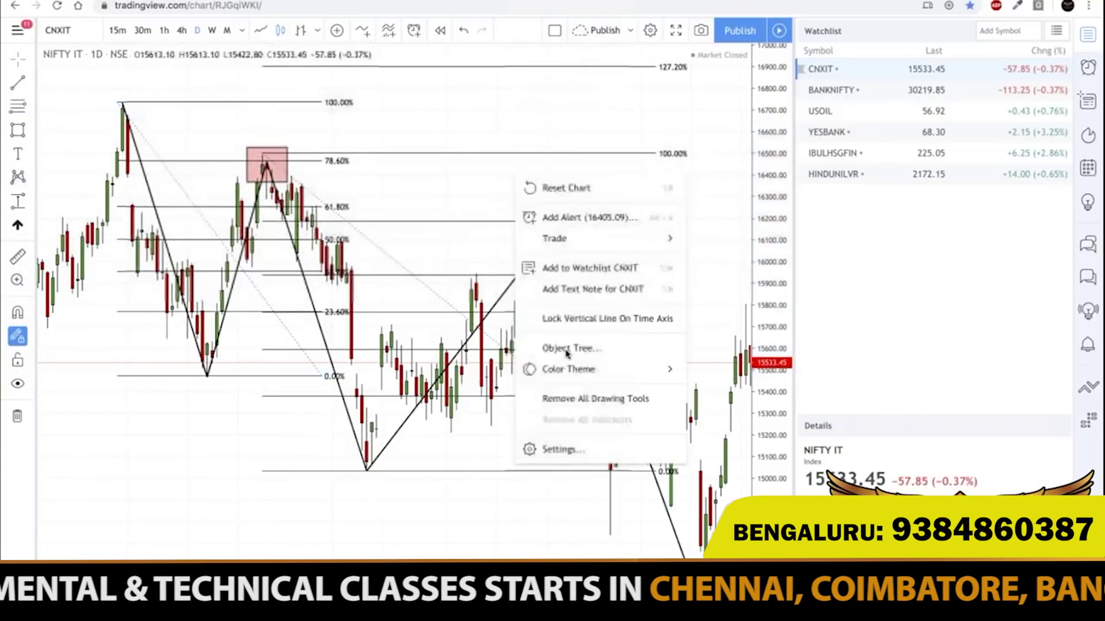
- Remove all drawings from the NIFTY IT chart and open the USOIL chart, framing its recent candles
click(592, 397)
click(886, 104)
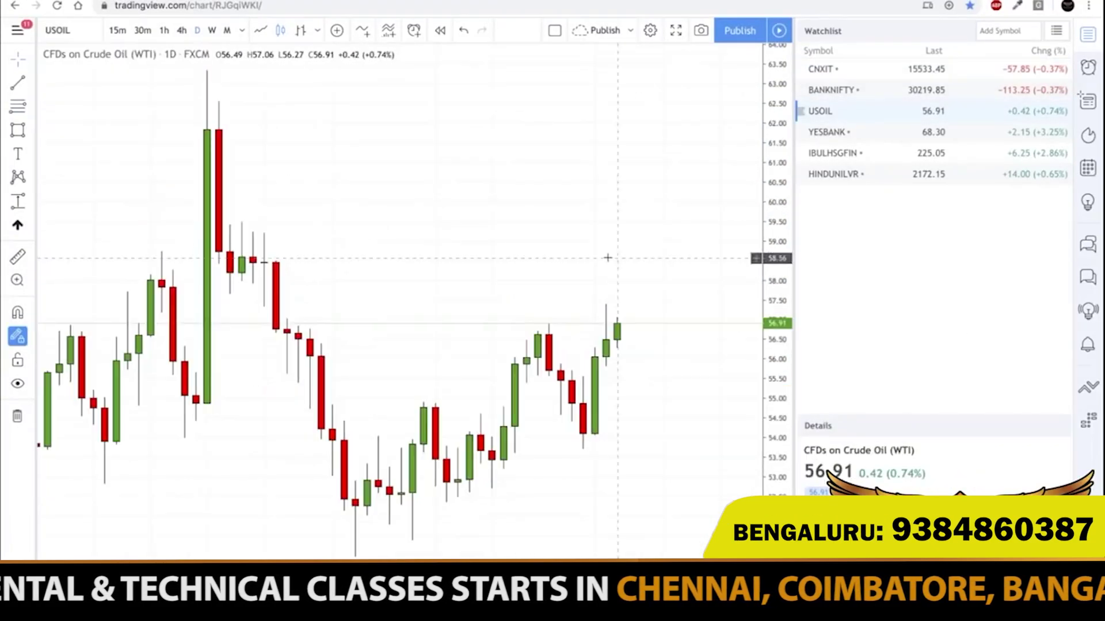
drag(607, 258, 601, 208)
drag(779, 246, 778, 224)
drag(635, 242, 635, 214)
scroll(634, 213, up, 1)
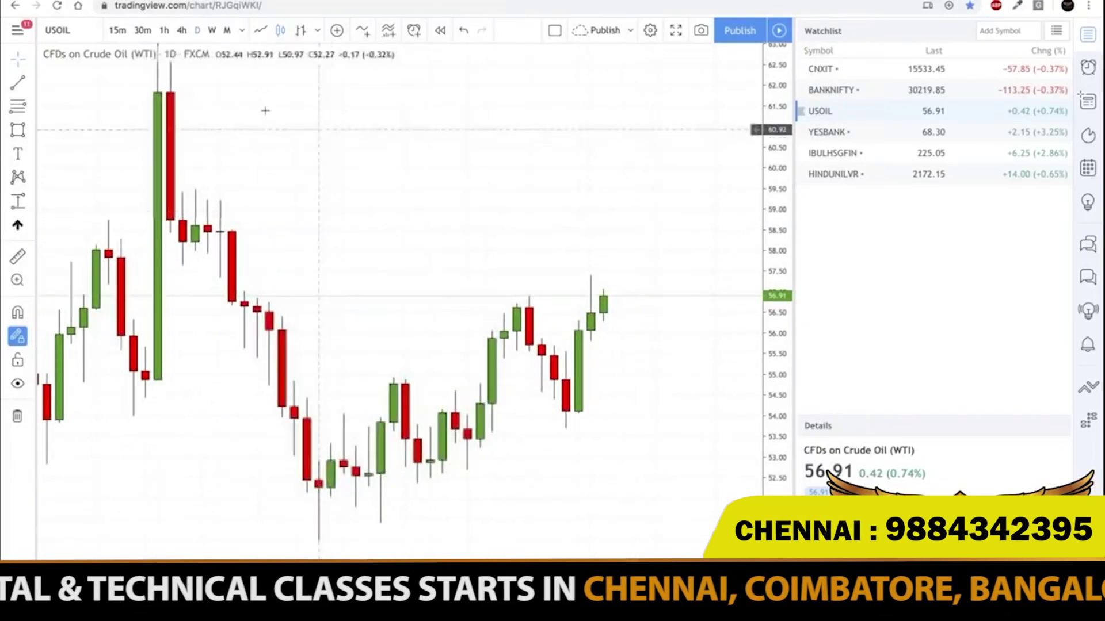
- Draw a Fib Retracement from the higher swing low, about 52.39, up to the recent high, about 56.90
click(19, 107)
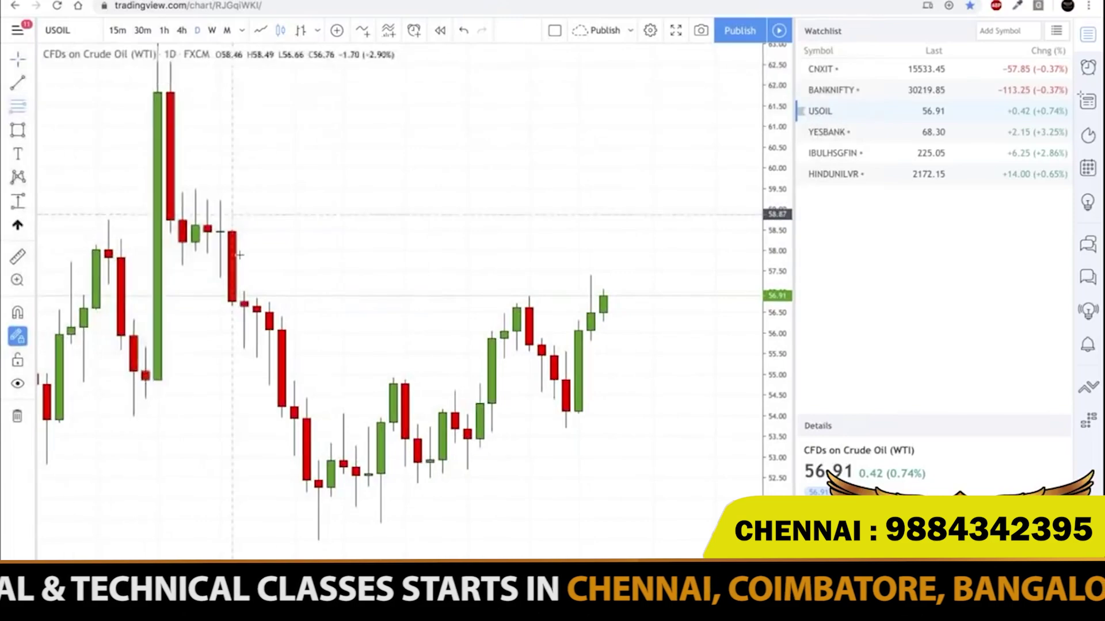
click(414, 482)
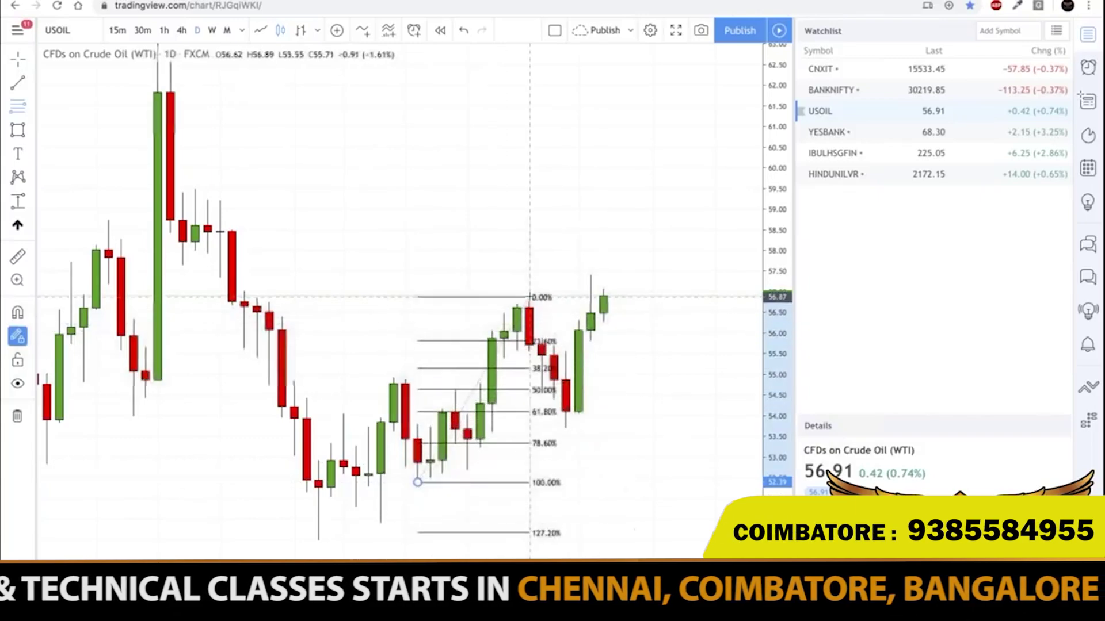
click(626, 295)
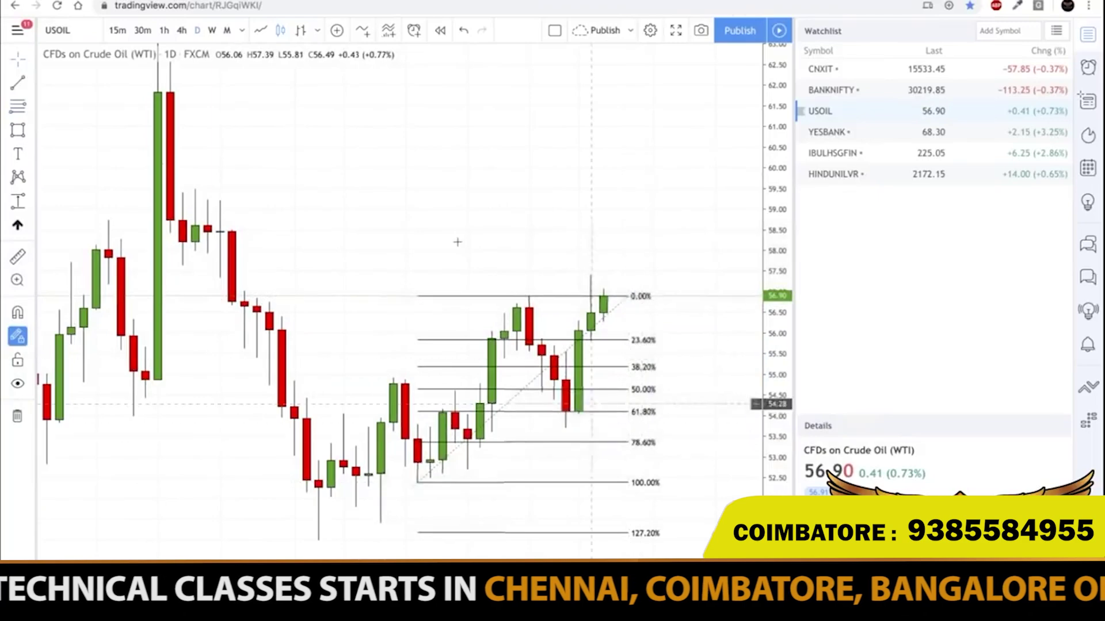
- Draw a thin rectangle below the 61.80% level around the pullback low, from about 54.09 to 53.68
scroll(449, 236, up, 1)
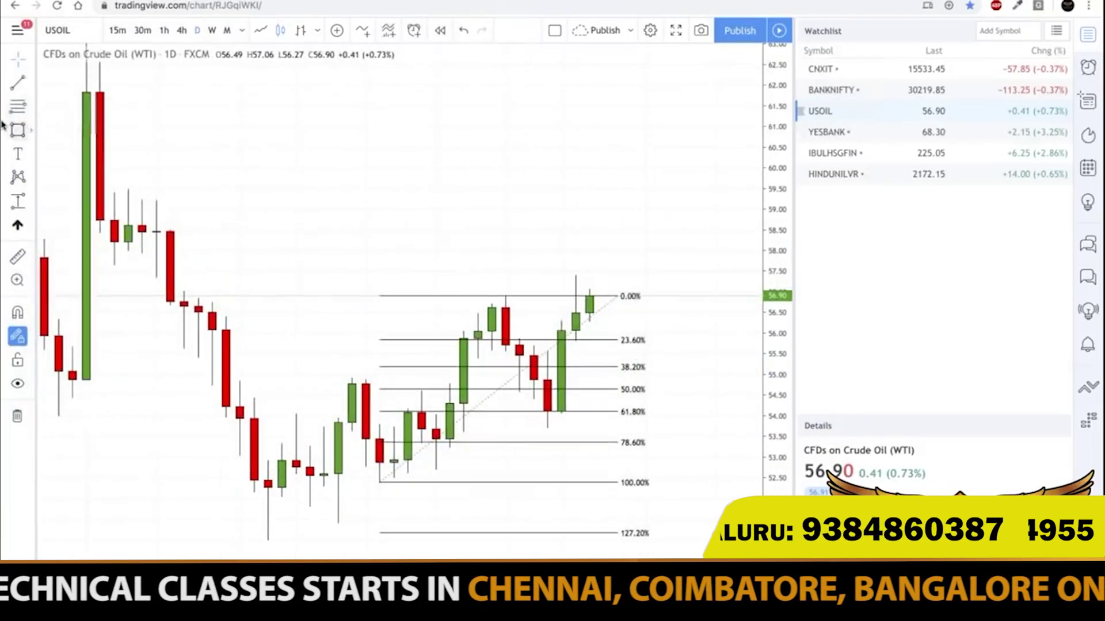
click(490, 412)
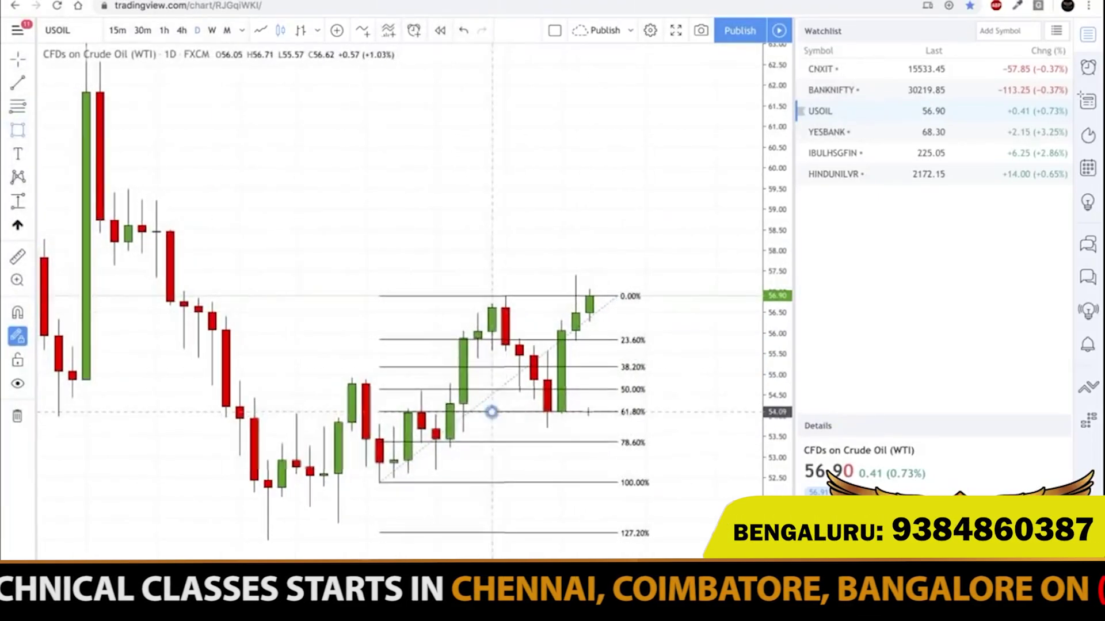
click(617, 428)
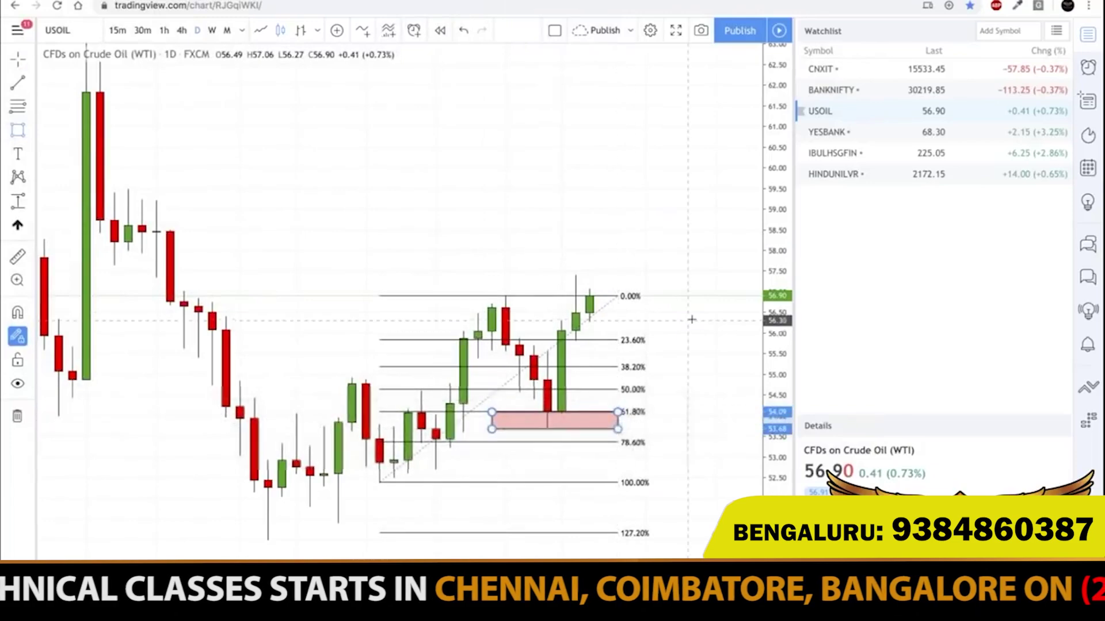
drag(788, 284, 789, 187)
drag(685, 300, 677, 241)
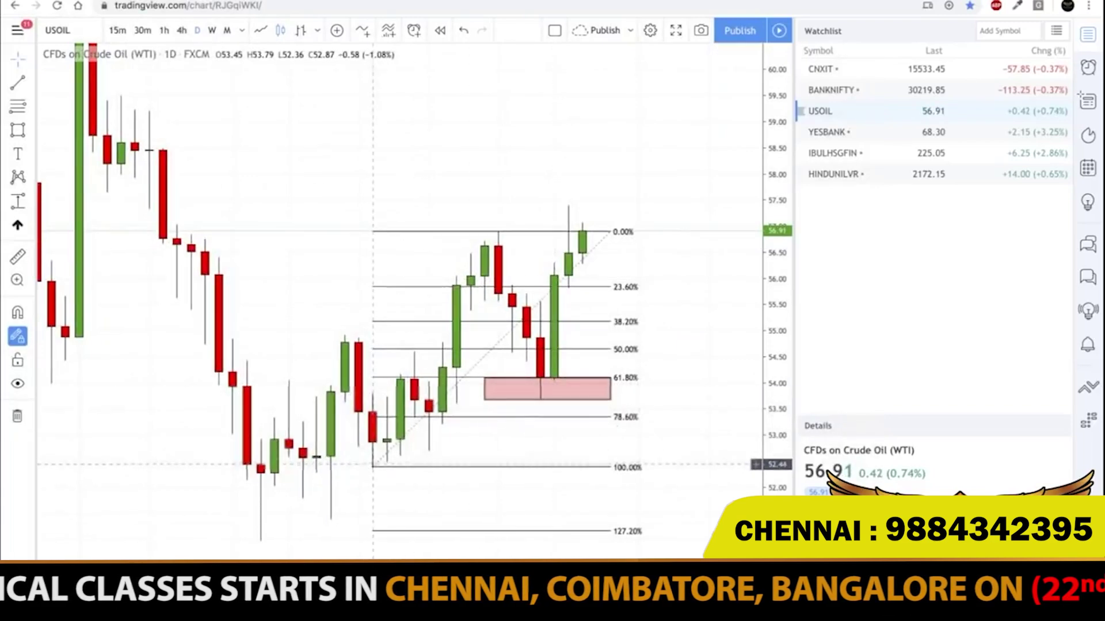
- Move the 100.00% anchor of the USOIL Fib Retracement slightly lower, to about 52.34
click(373, 467)
drag(373, 467, 372, 470)
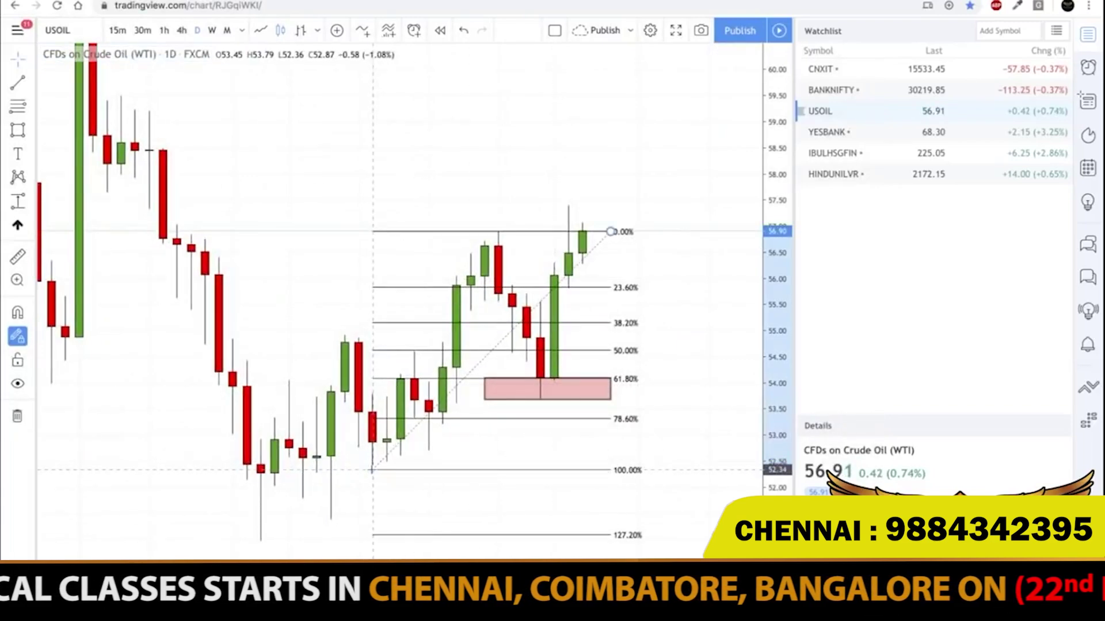
click(592, 203)
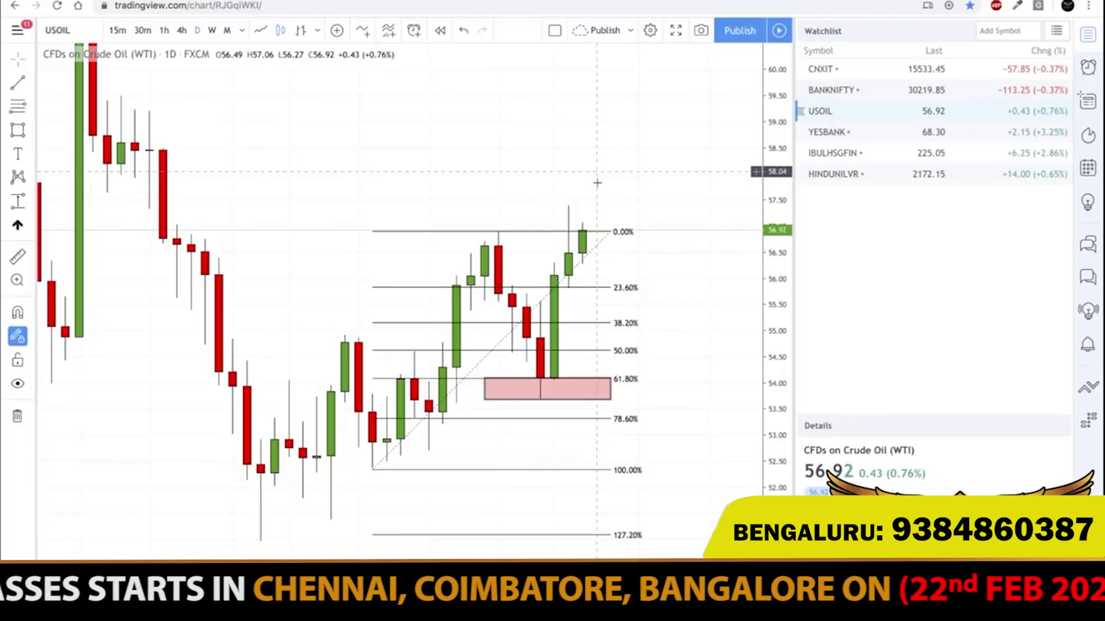
scroll(597, 183, down, 1)
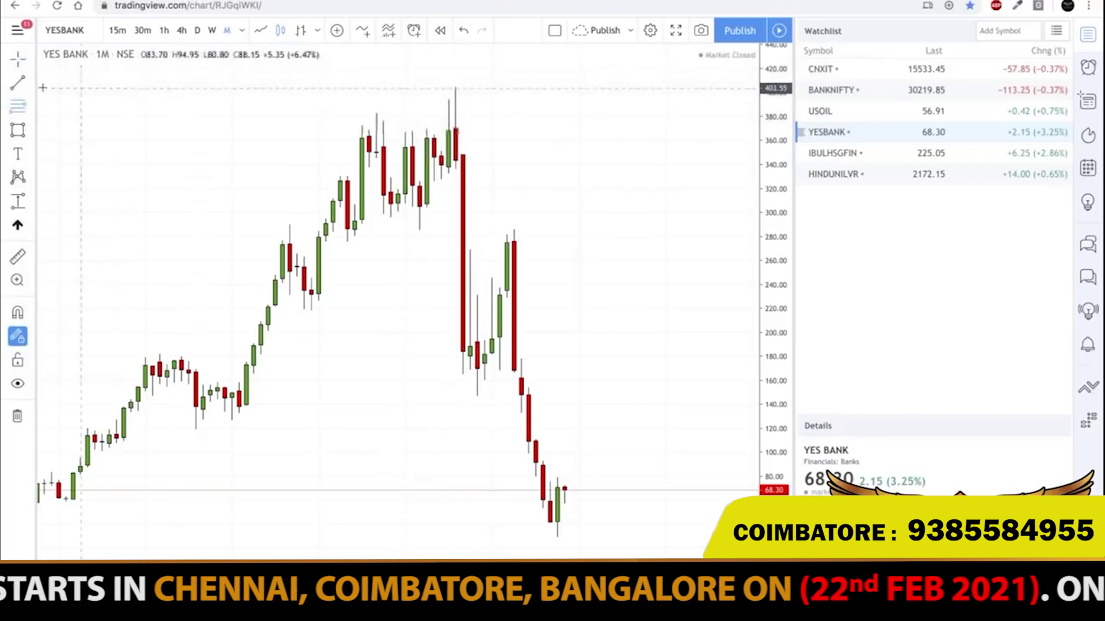
- On the YES BANK monthly chart, connect the peak, about 404, swing low (146.10), rebound high (about 288) and latest low with trend lines
click(455, 87)
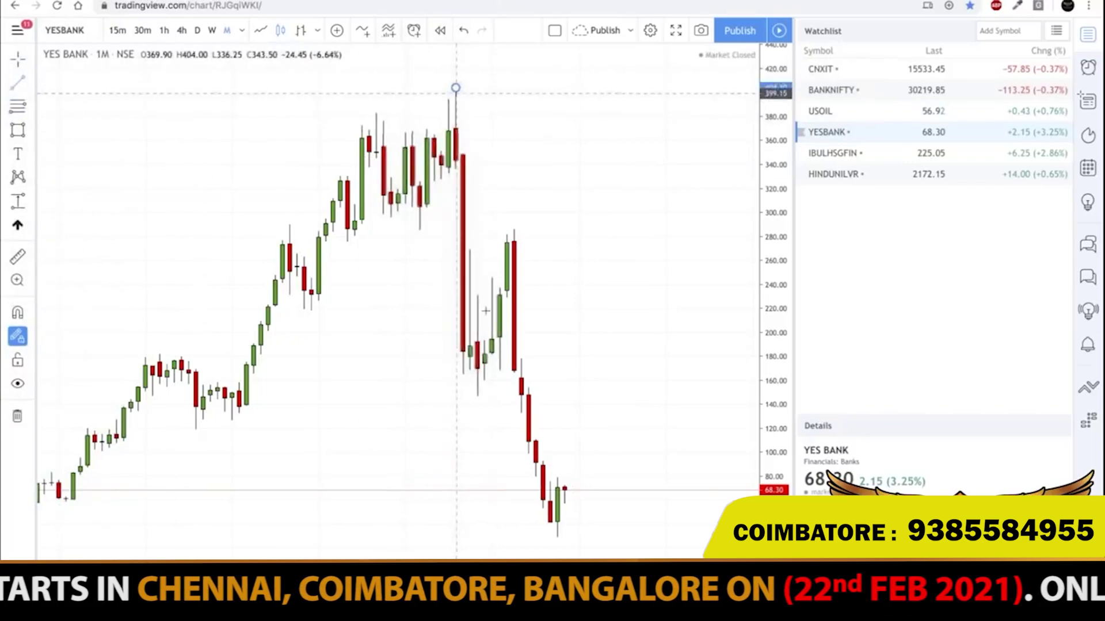
click(477, 397)
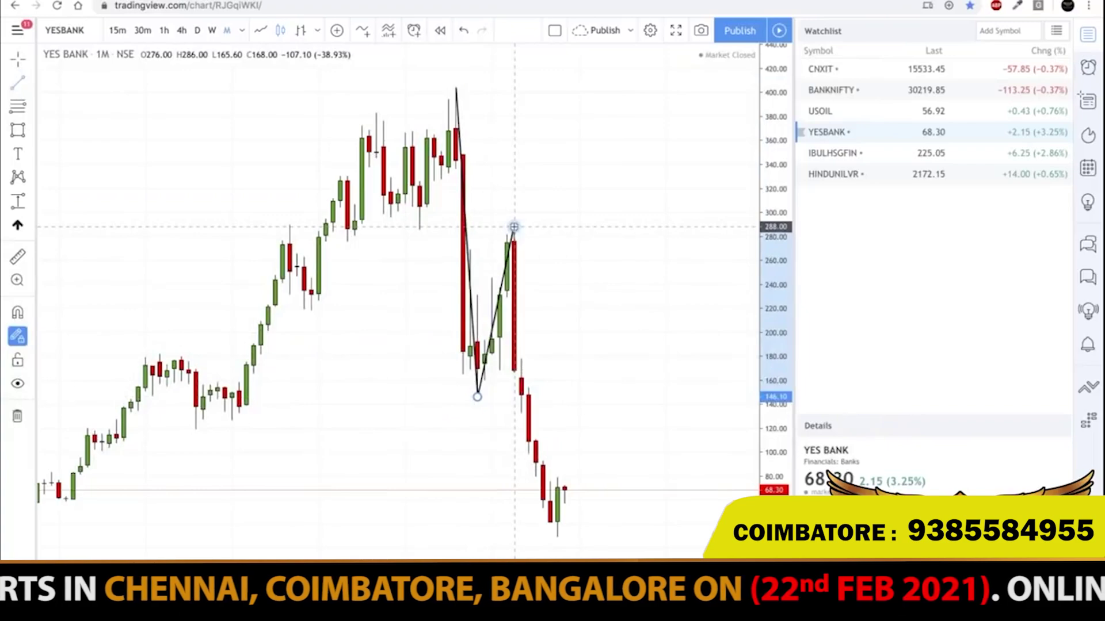
click(514, 227)
scroll(485, 345, up, 3)
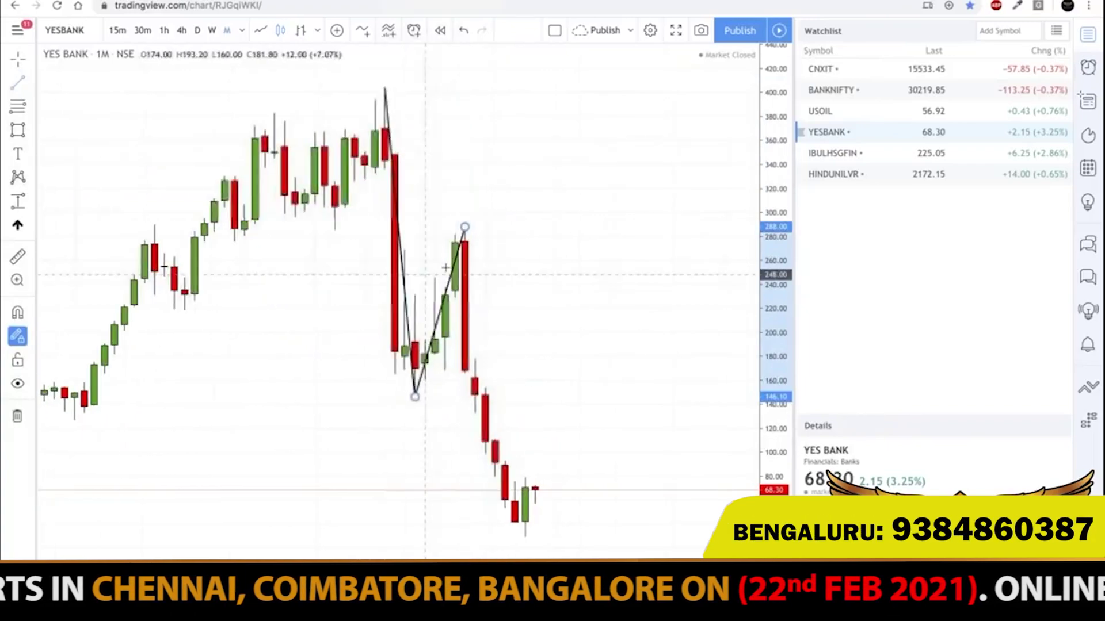
click(465, 227)
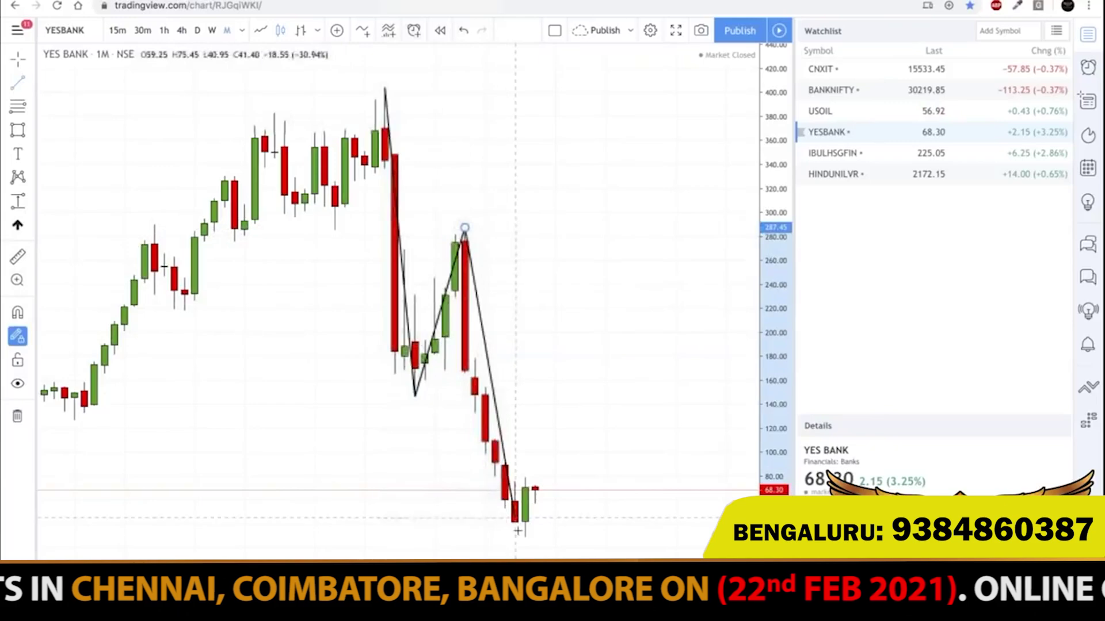
click(524, 541)
- Remove all drawings from the YES BANK chart
right_click(725, 262)
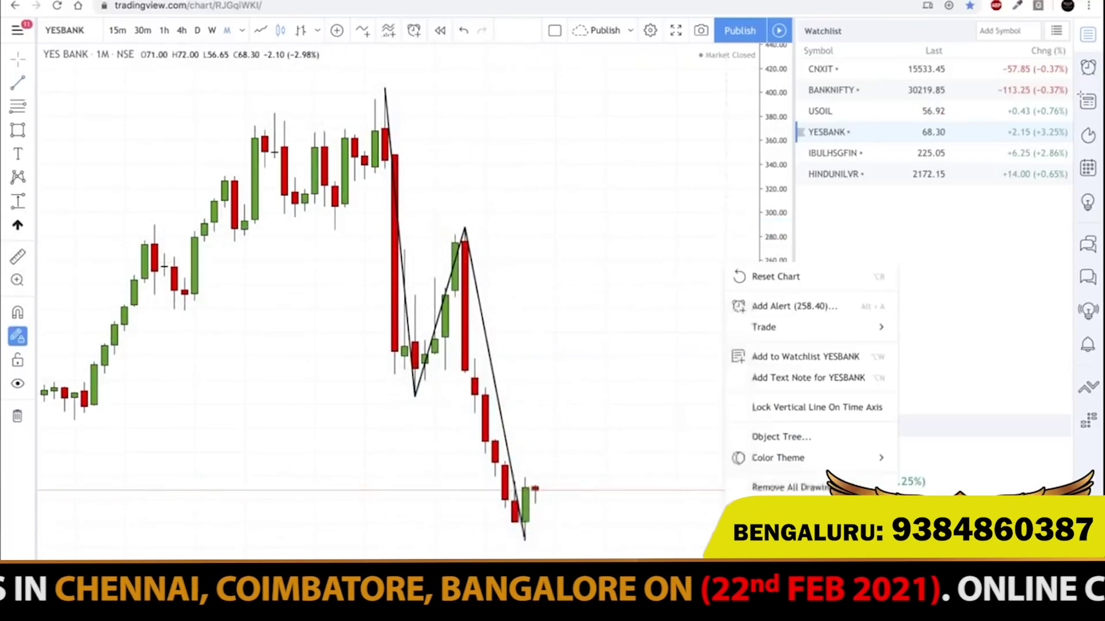
click(639, 237)
right_click(640, 236)
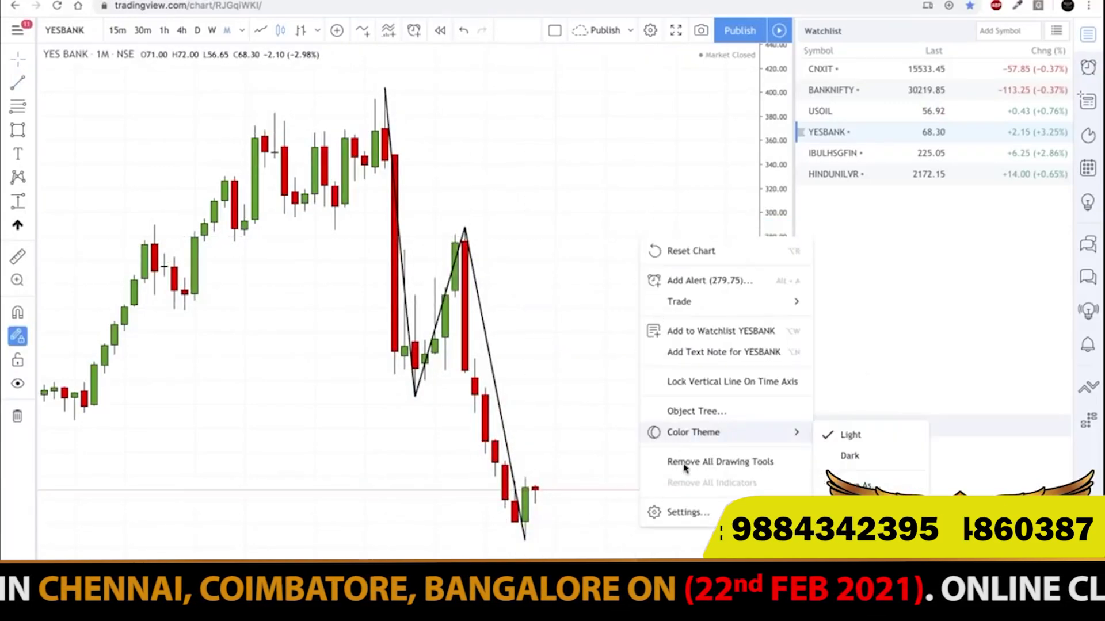
click(719, 461)
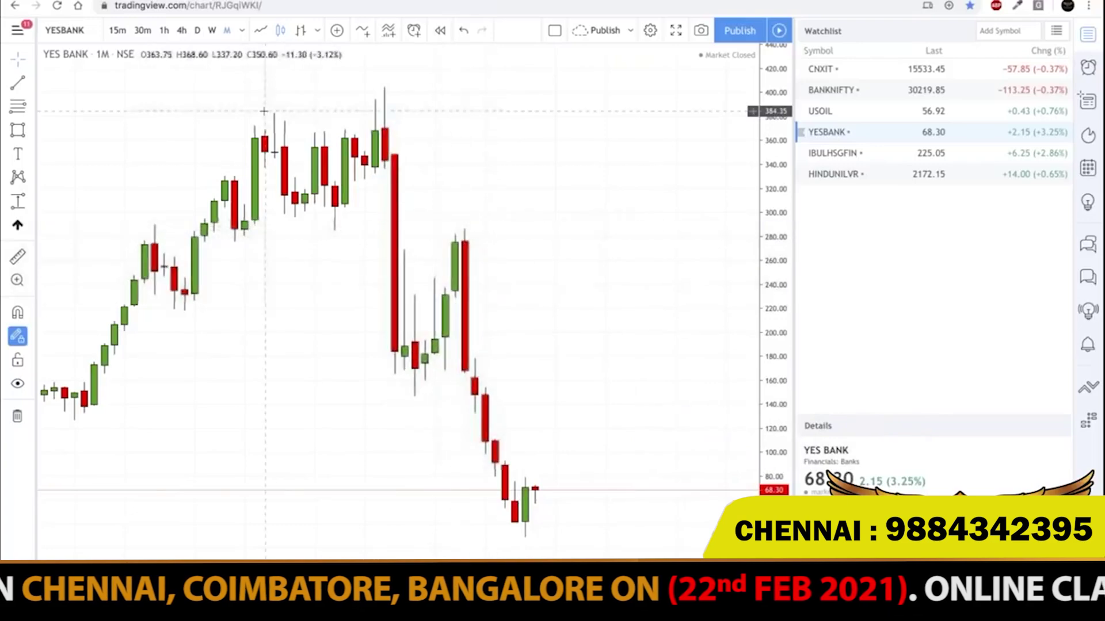
- Draw a Fib Retracement from the YES BANK peak, about 406, down to the first swing low after the drop
scroll(266, 111, up, 2)
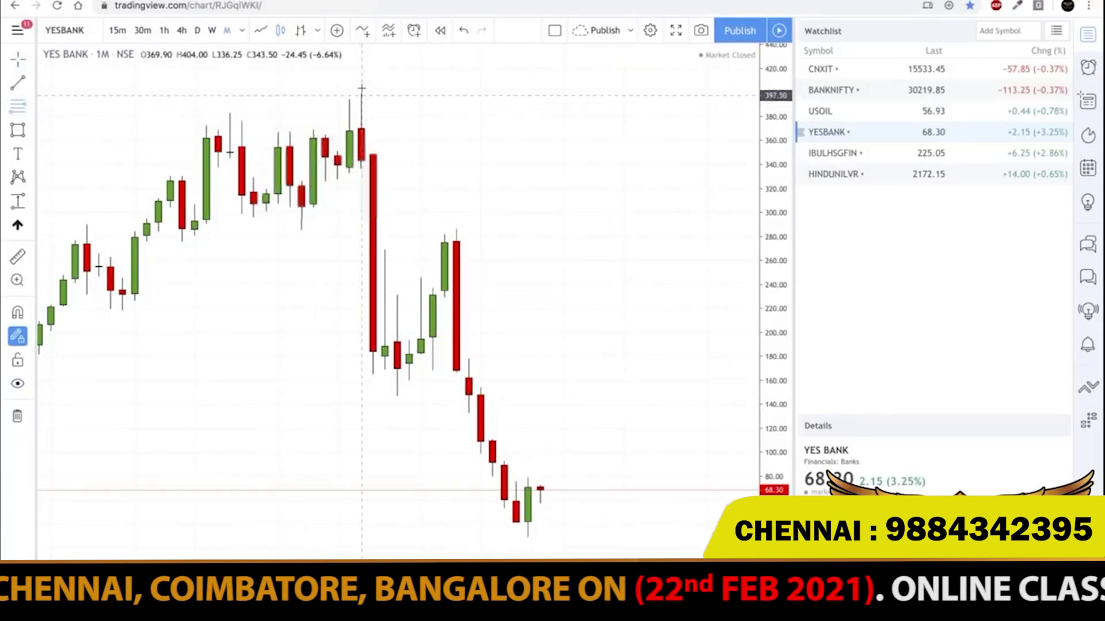
click(361, 85)
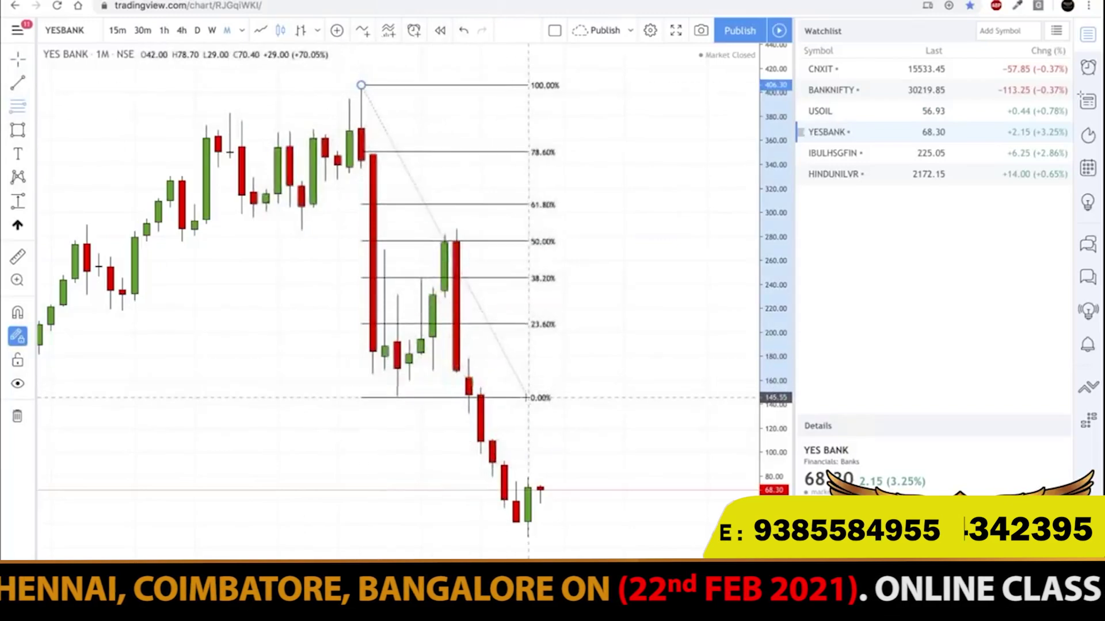
click(528, 395)
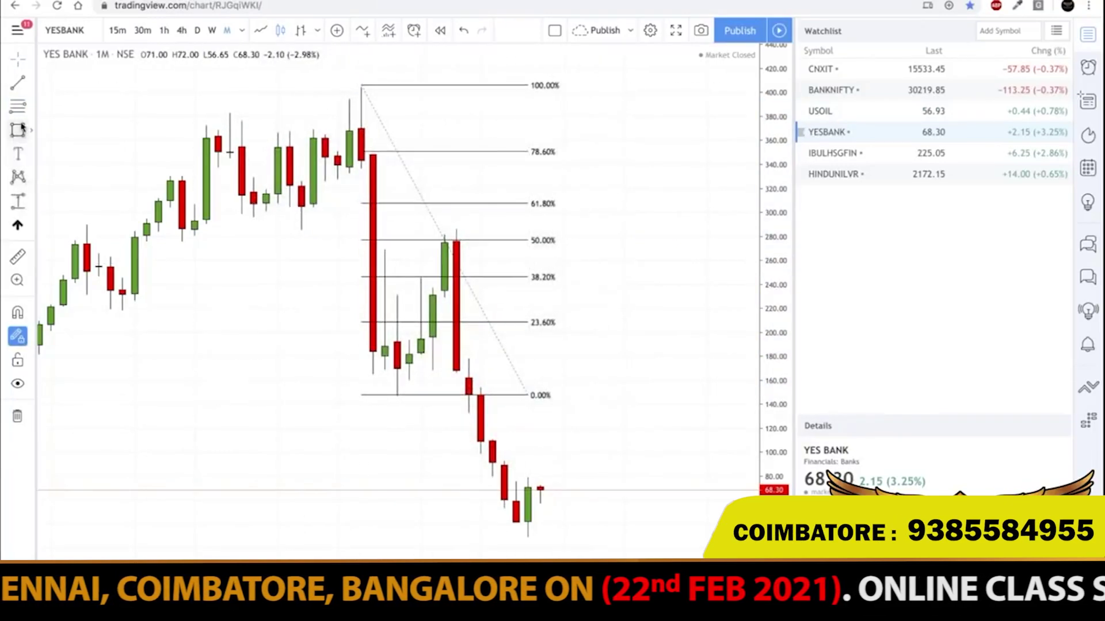
- Mark the YES BANK rebound high at the 50.00% Fib level with a thin horizontal rectangle
click(384, 239)
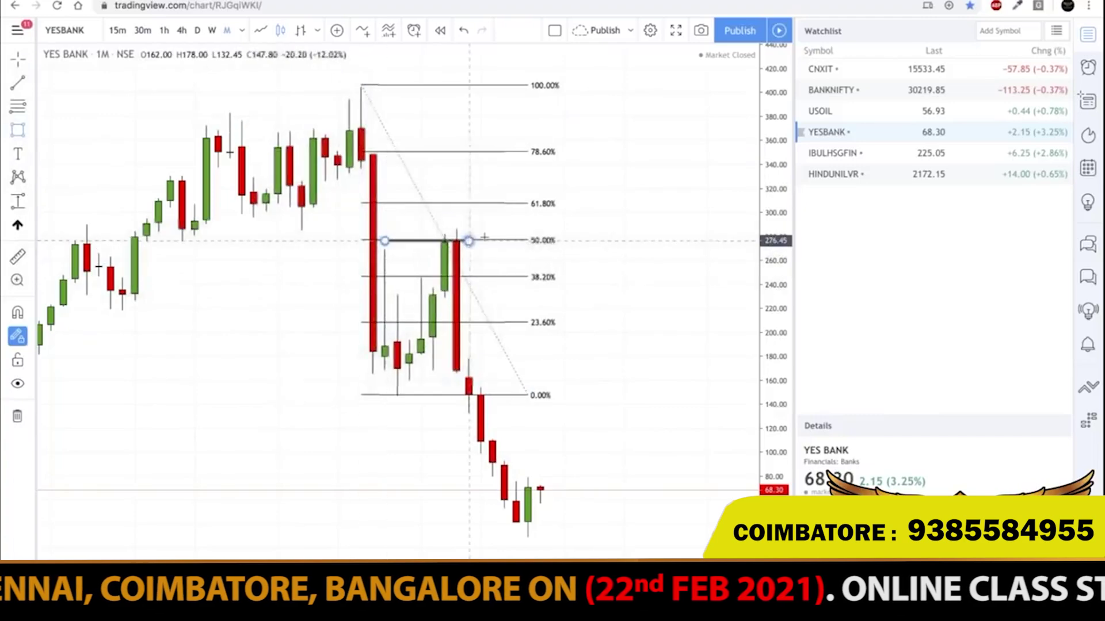
click(564, 231)
click(635, 200)
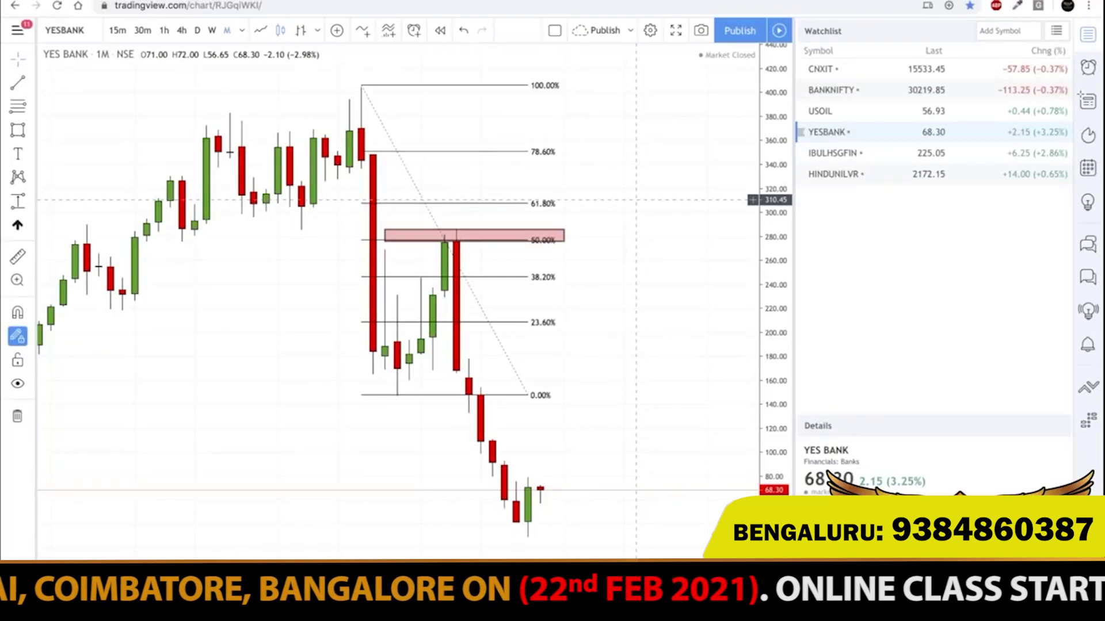
- Draw a trend line from the YES BANK rebound high, about 286.90, down to the latest low
click(16, 85)
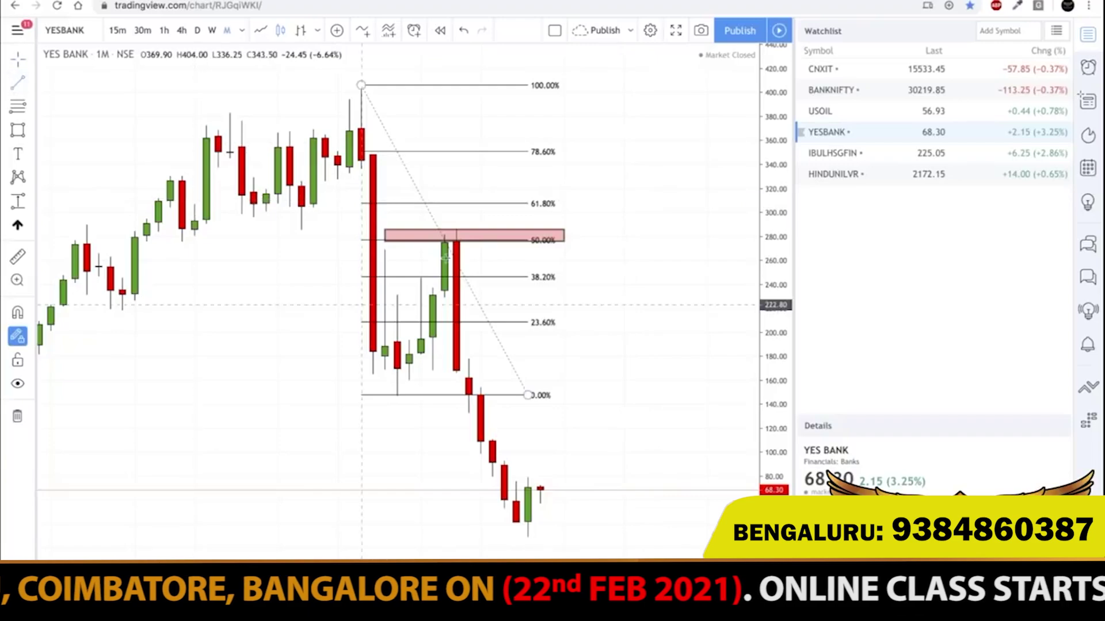
click(456, 229)
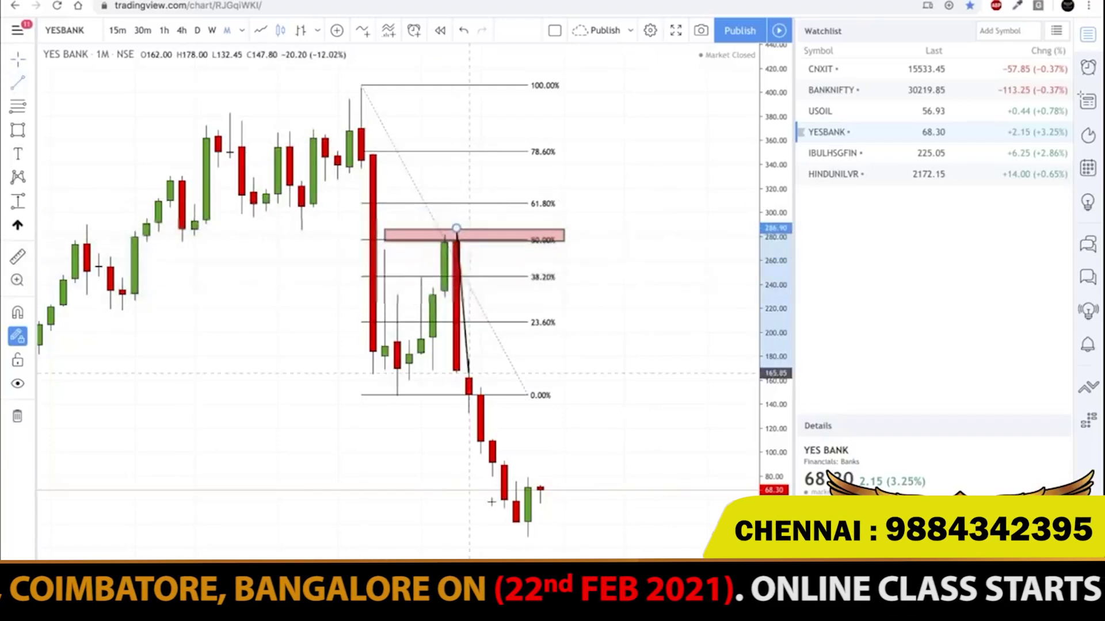
click(527, 534)
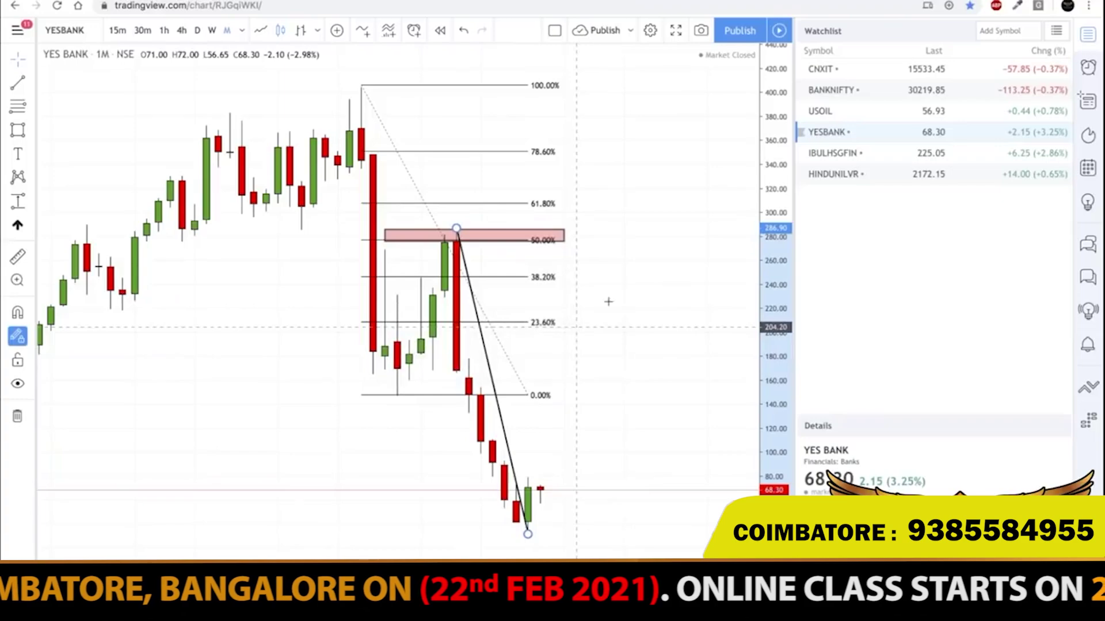
right_click(652, 264)
- Open the HINDUNILVR chart from the watchlist on the daily timeframe
click(839, 176)
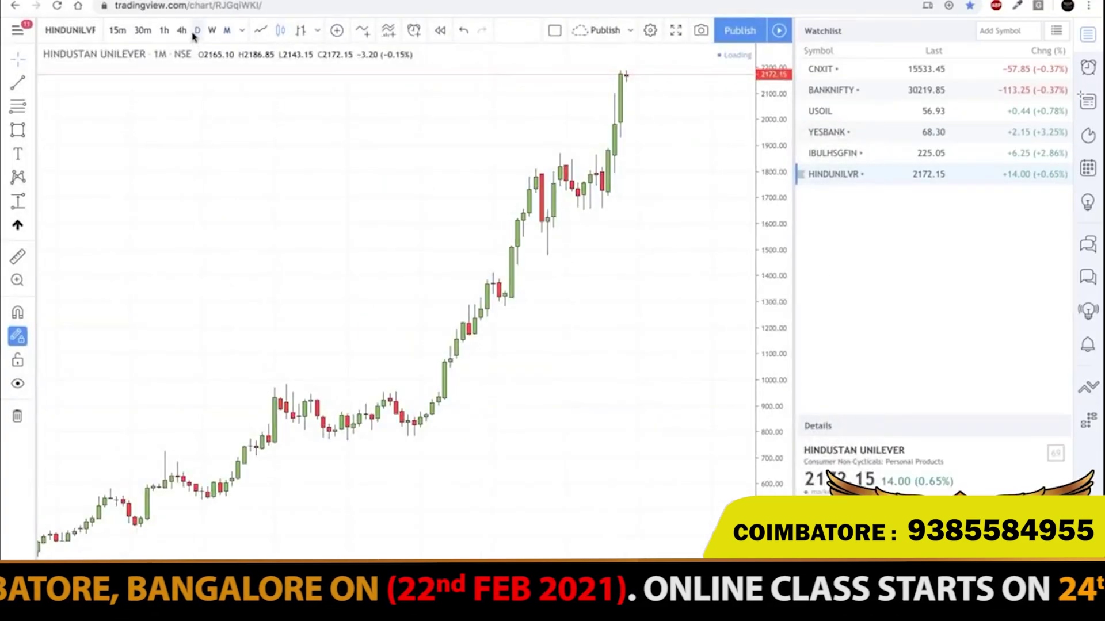
click(196, 31)
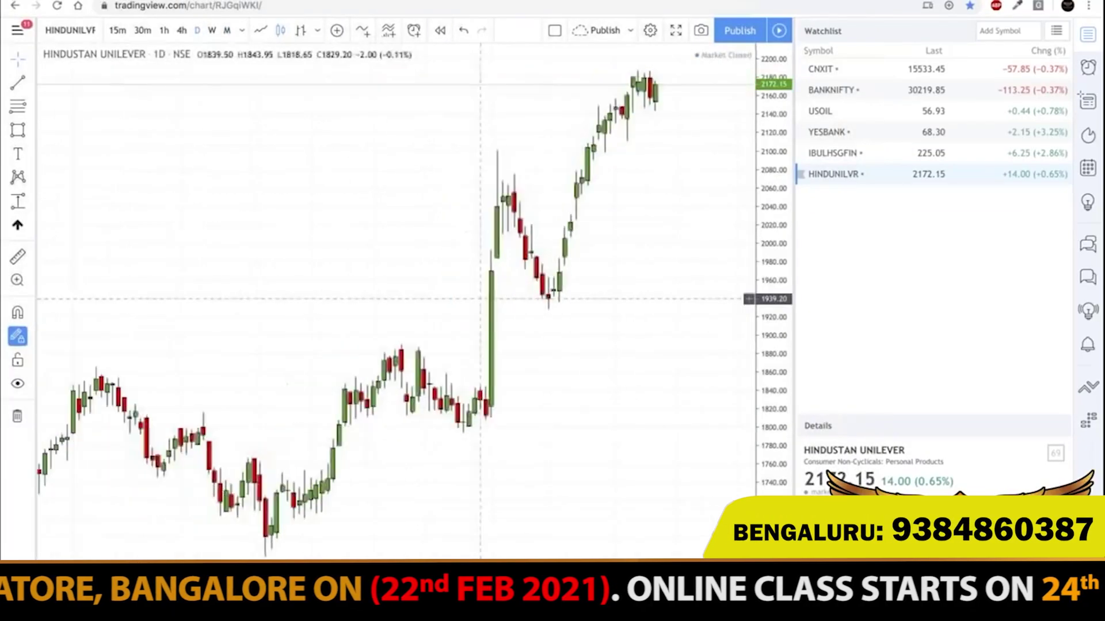
drag(377, 296, 273, 294)
- Connect the HINDUNILVR swing low (about 1796.55), peak (about 2105), pullback low (about 1930.65) and latest high with trend lines
click(18, 107)
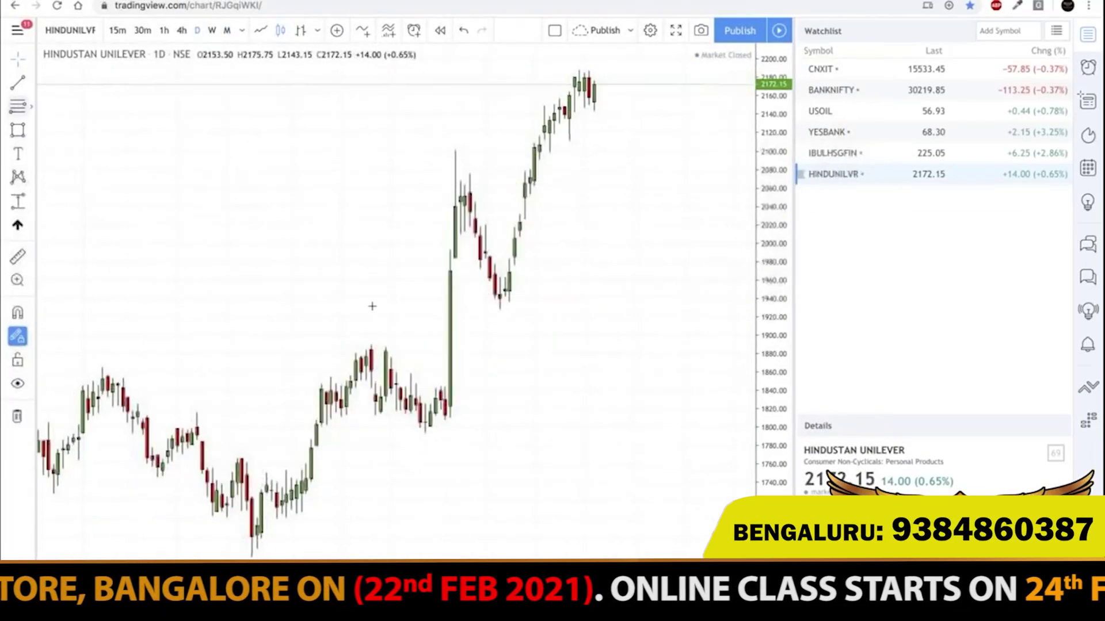
click(23, 105)
click(115, 343)
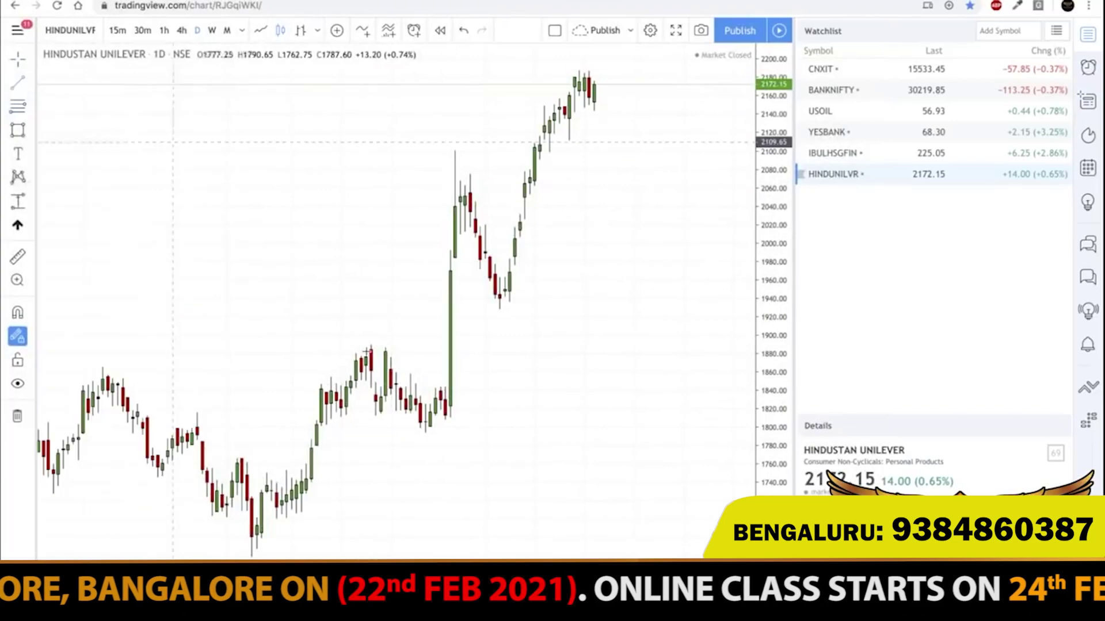
click(426, 427)
click(455, 146)
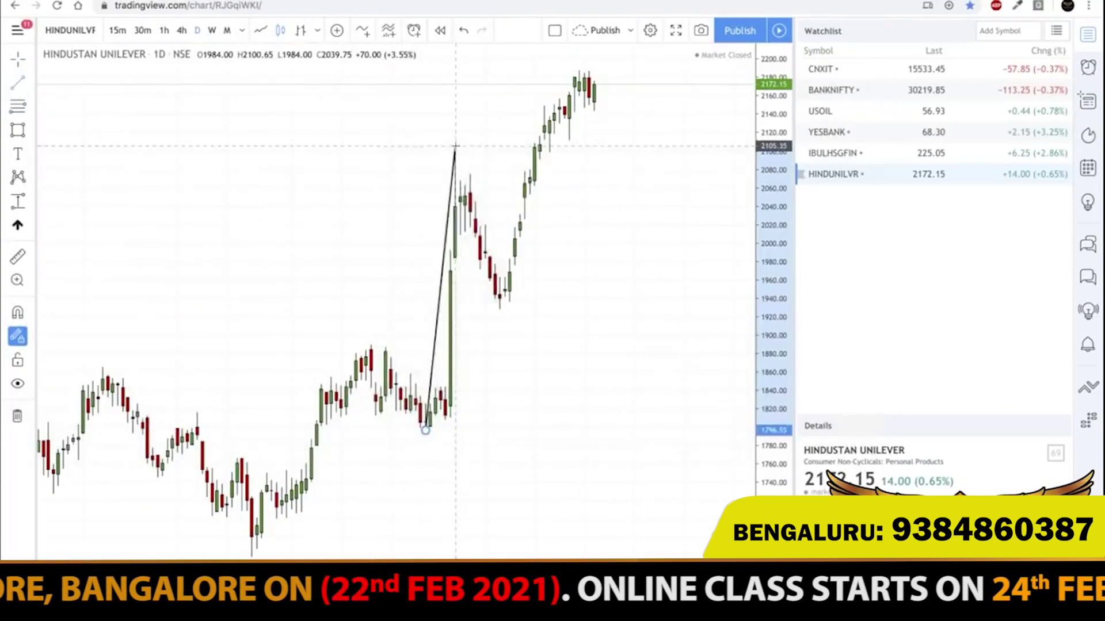
click(495, 306)
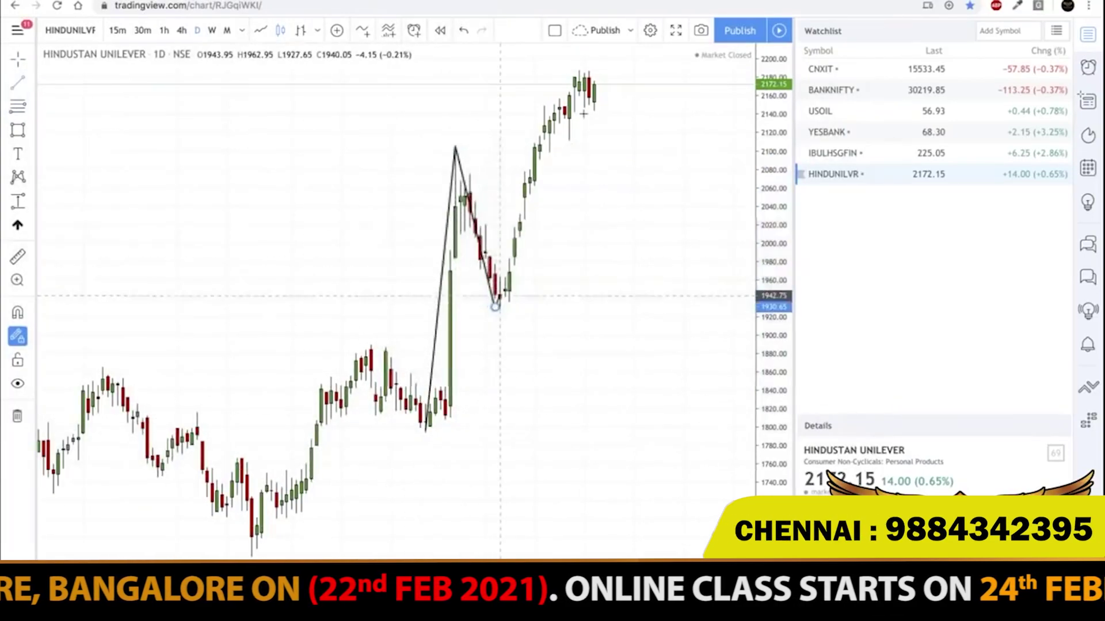
click(584, 54)
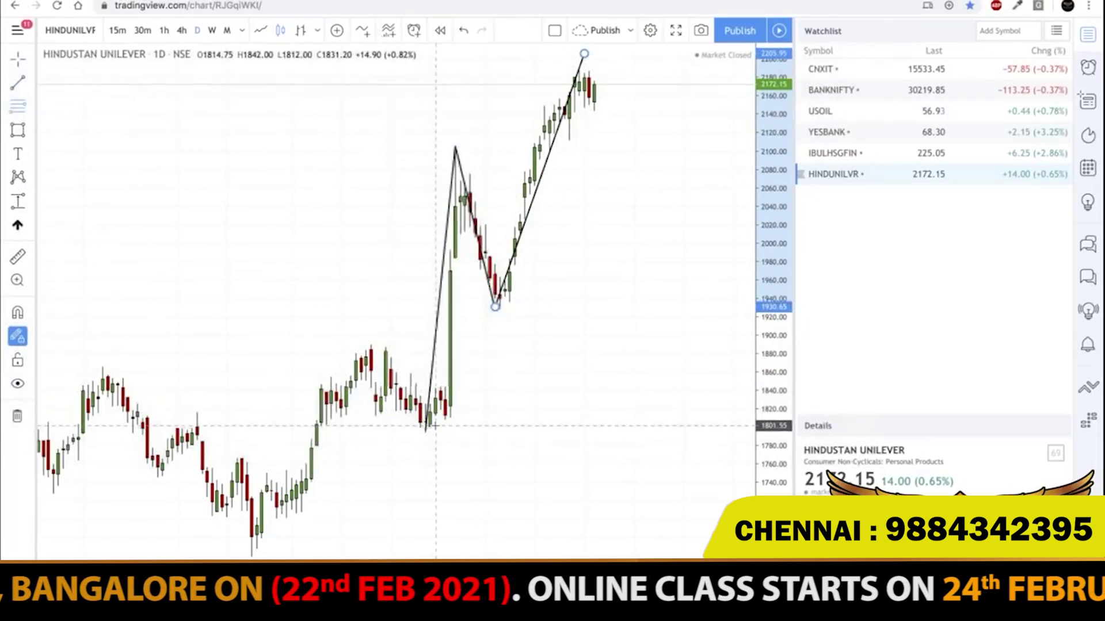
- Draw a Fib Retracement from the swing low up to the peak, about 2105, and mark the pullback low below 50.00% with a rectangle
click(425, 430)
click(589, 151)
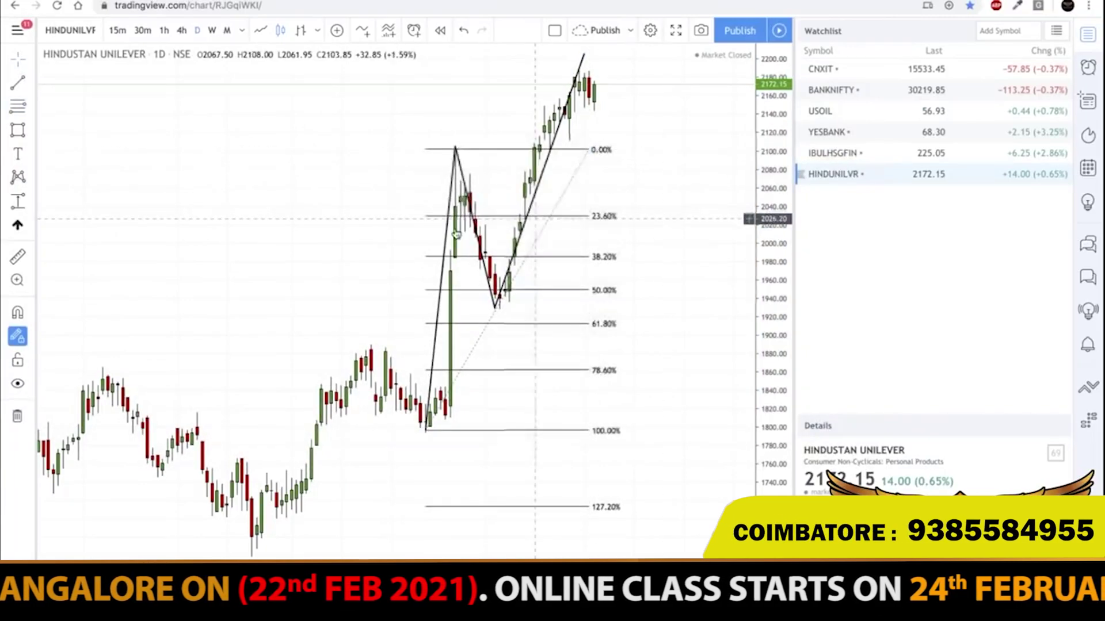
click(17, 131)
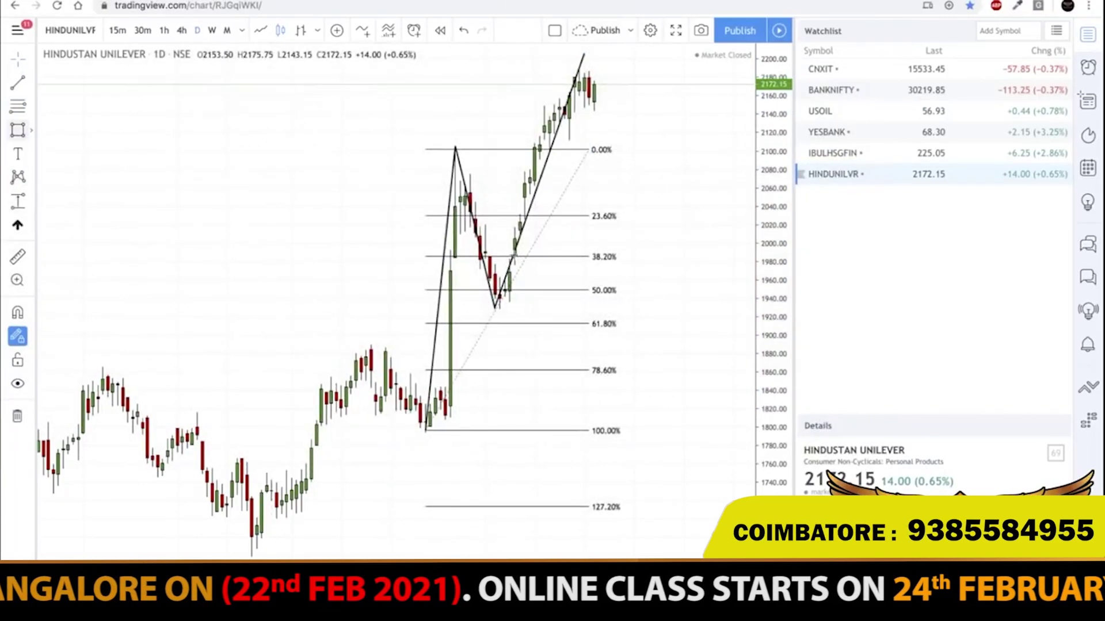
click(464, 291)
click(544, 312)
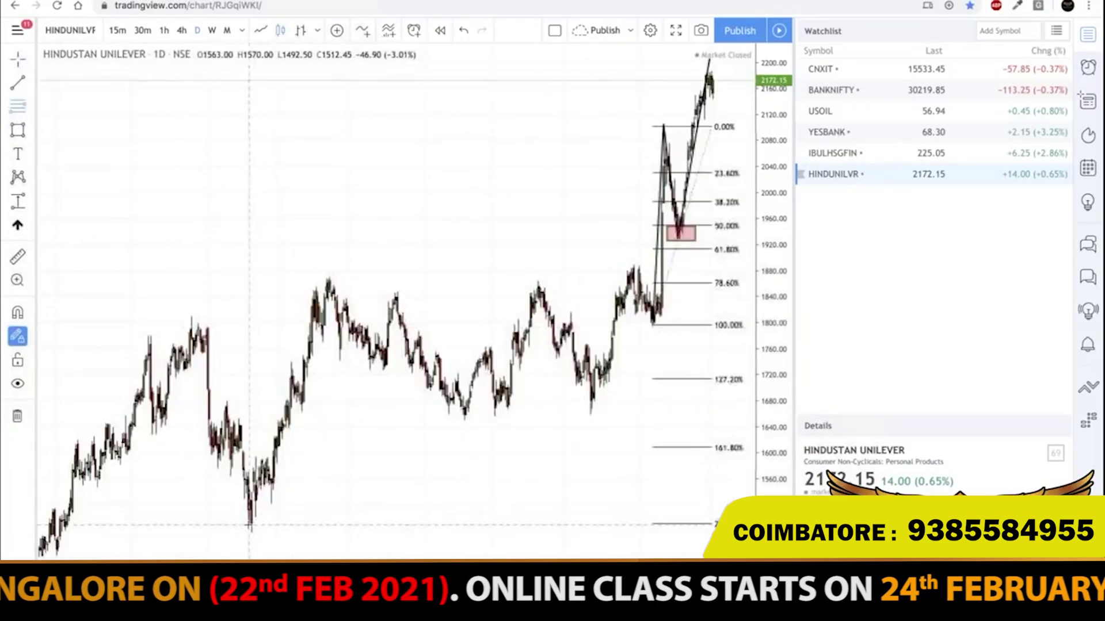
- Draw a second Fib Retracement from the earlier major low up to about 1864.60, and mark the lows just below its 50.00% level with a long rectangle
click(248, 530)
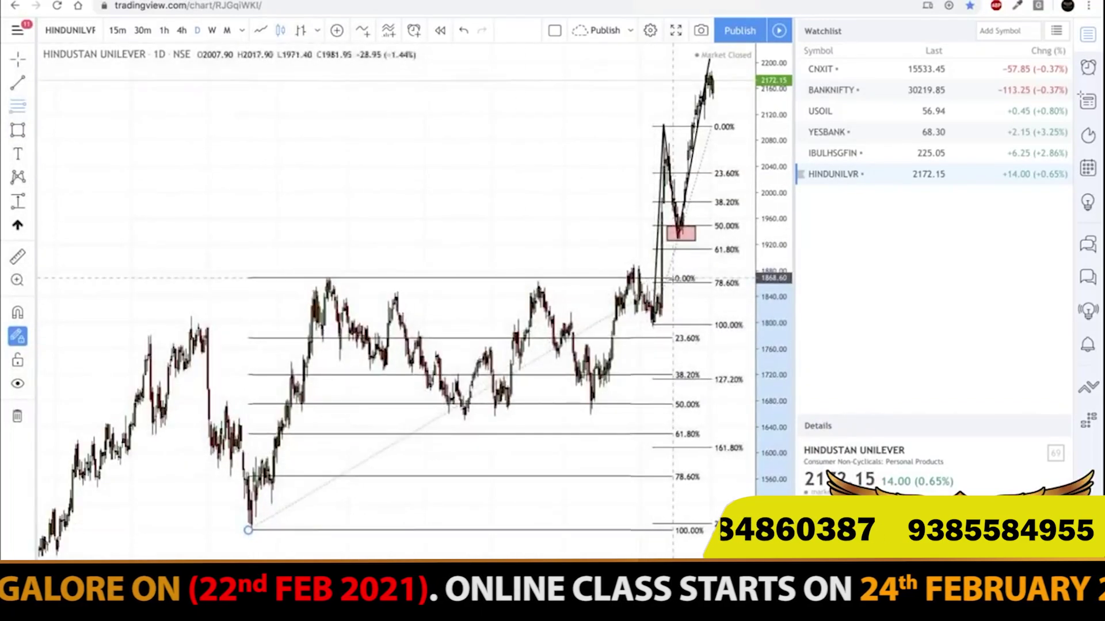
click(672, 281)
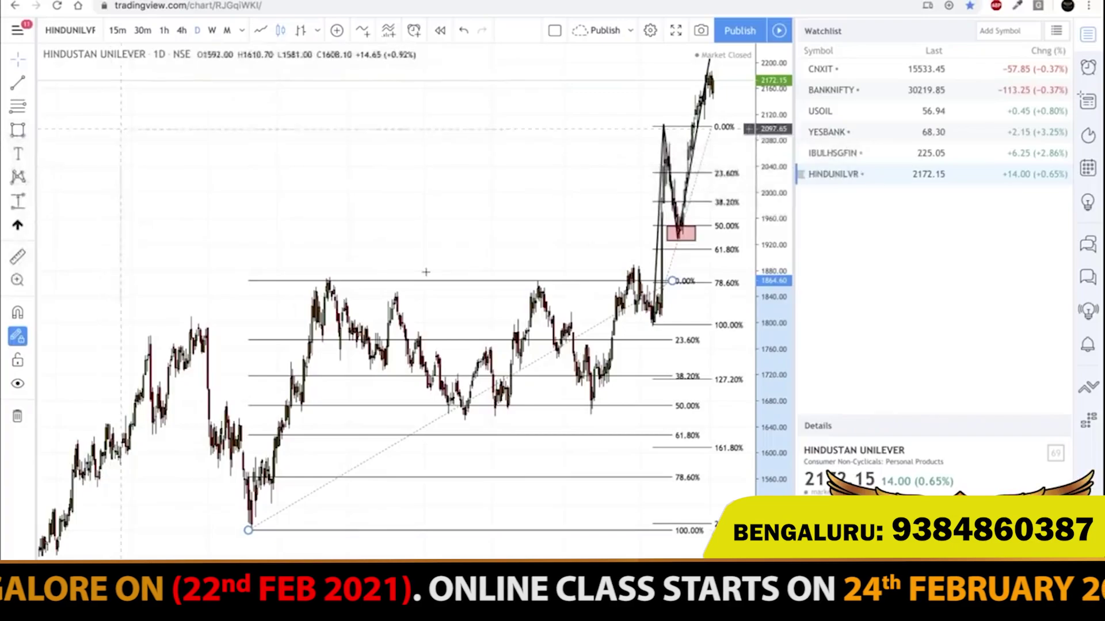
key(alt+shift+r)
click(342, 408)
click(737, 422)
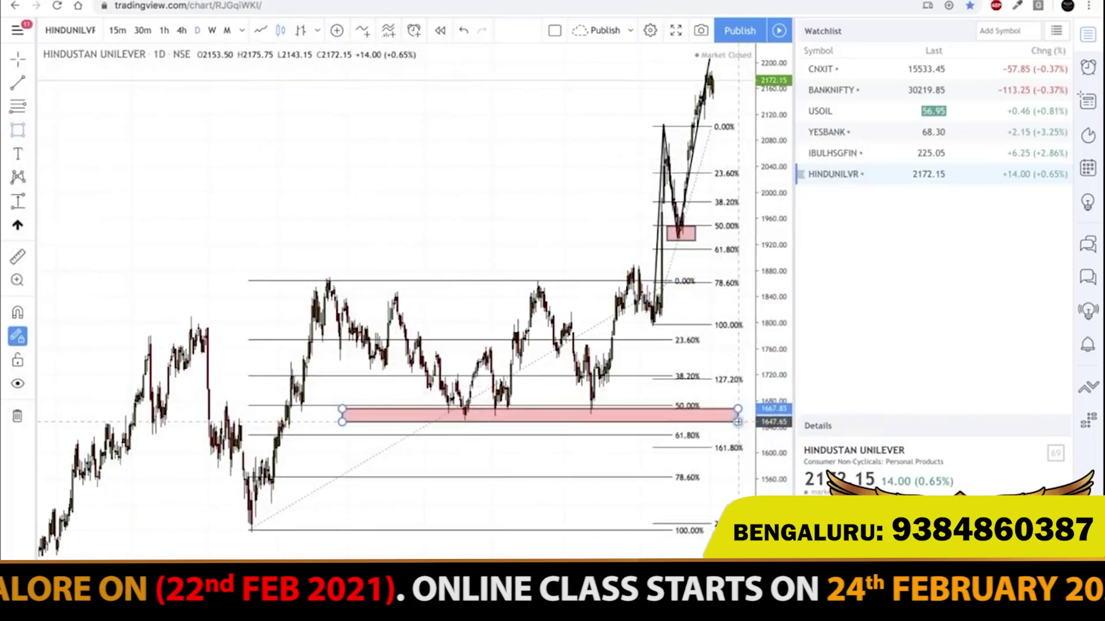
click(587, 197)
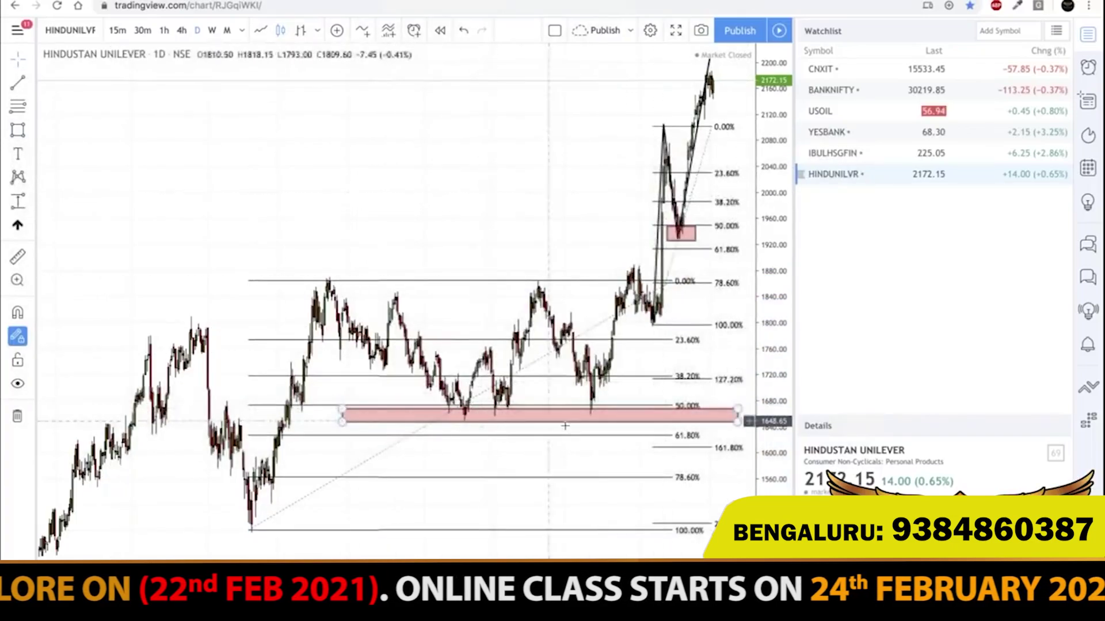
drag(571, 410, 569, 407)
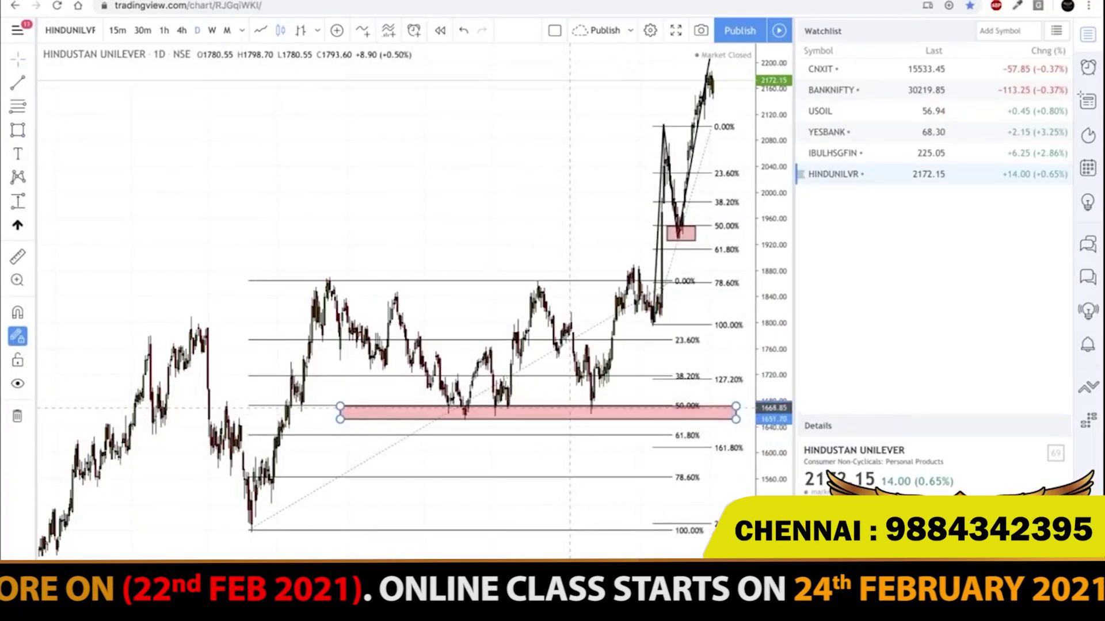
click(489, 249)
- Remove all drawings, both Fib Retracements included, from the HINDUNILVR daily chart
drag(478, 242, 402, 222)
scroll(402, 222, up, 2)
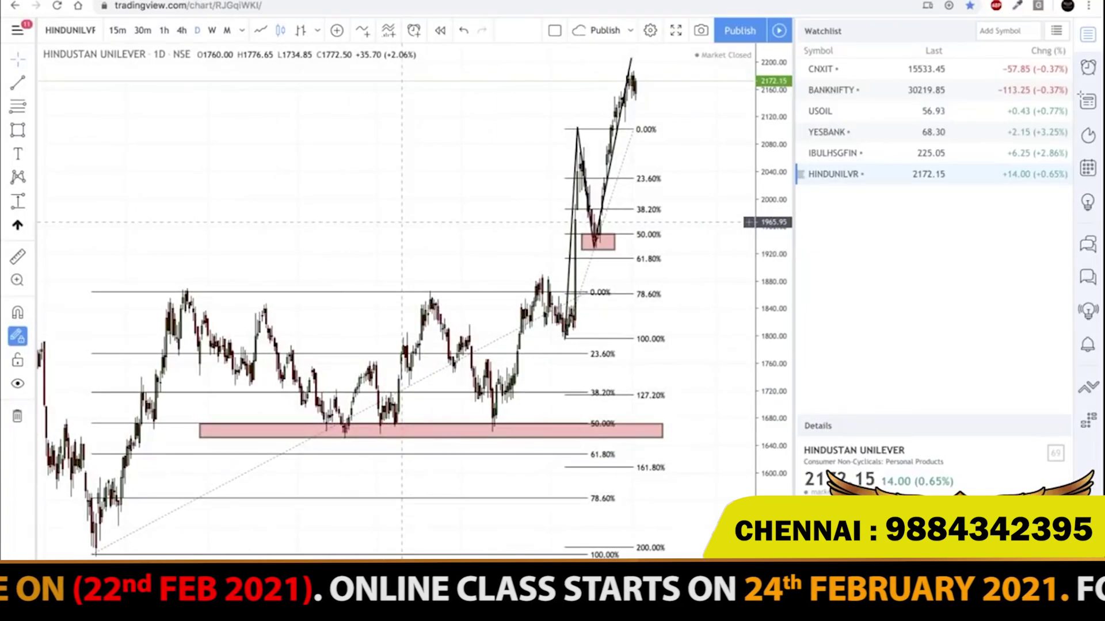
right_click(401, 222)
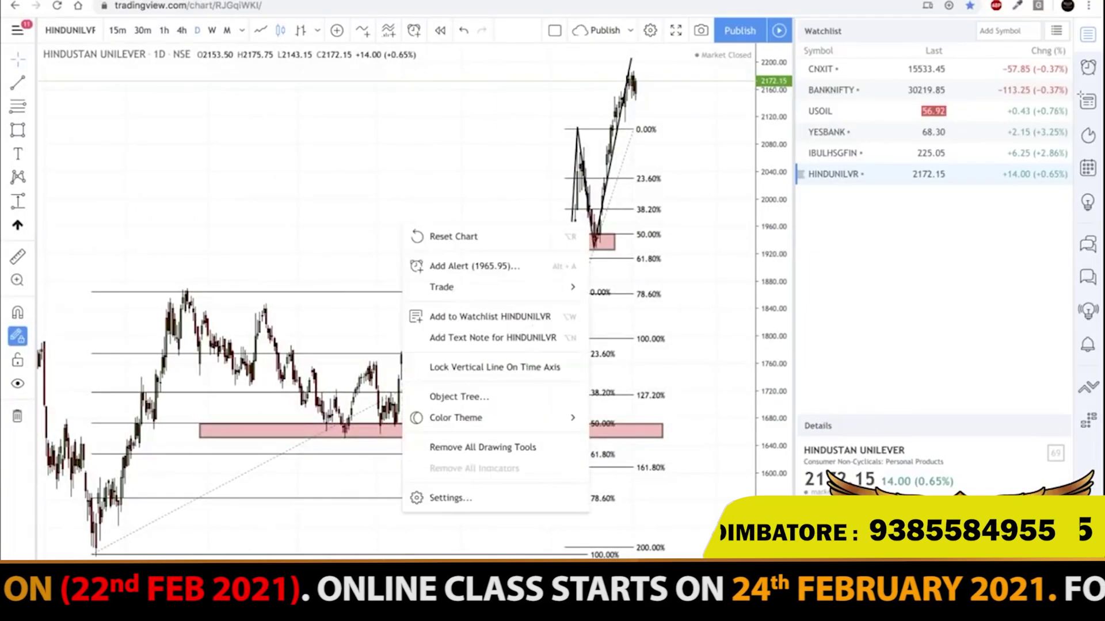
click(473, 446)
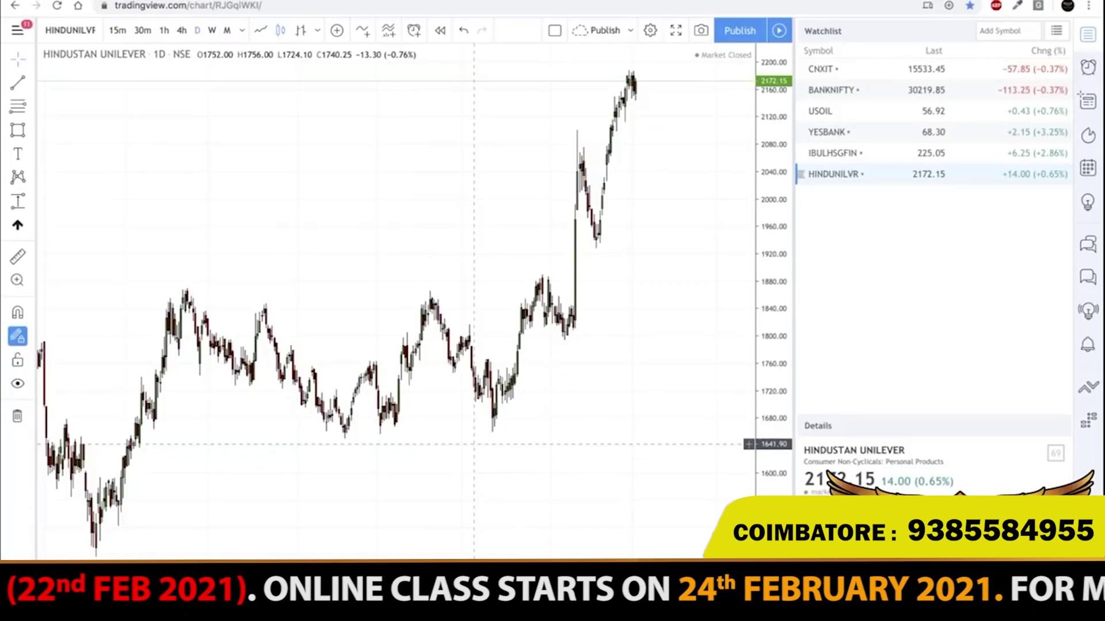
scroll(474, 444, up, 5)
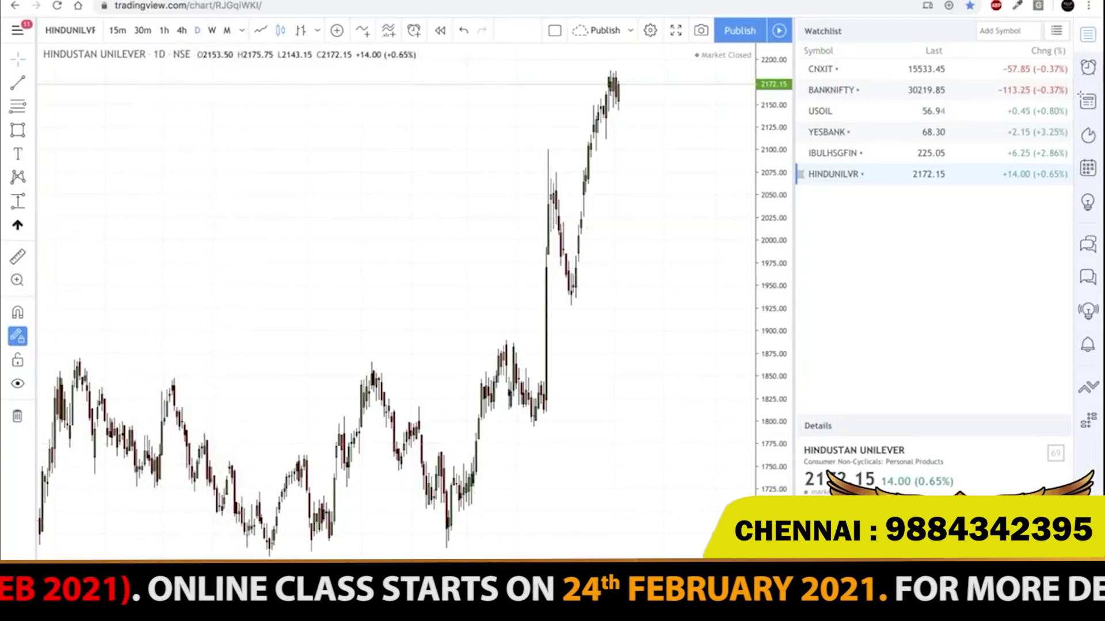
- Search Google for "earth tilt angle" in a new browser tab
key(super+t)
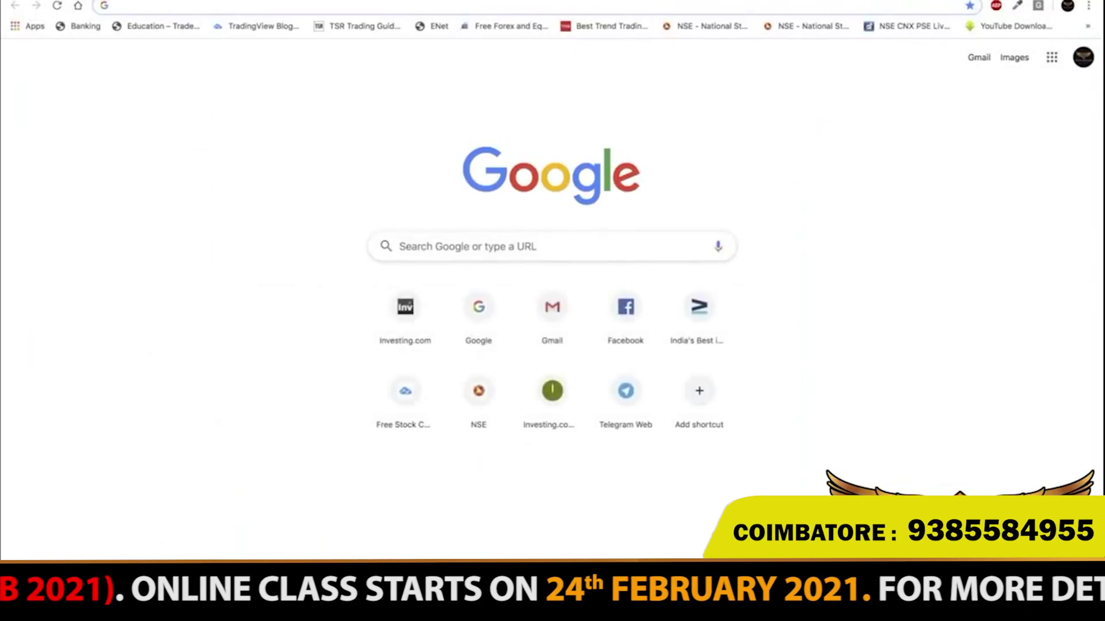
text(earth )
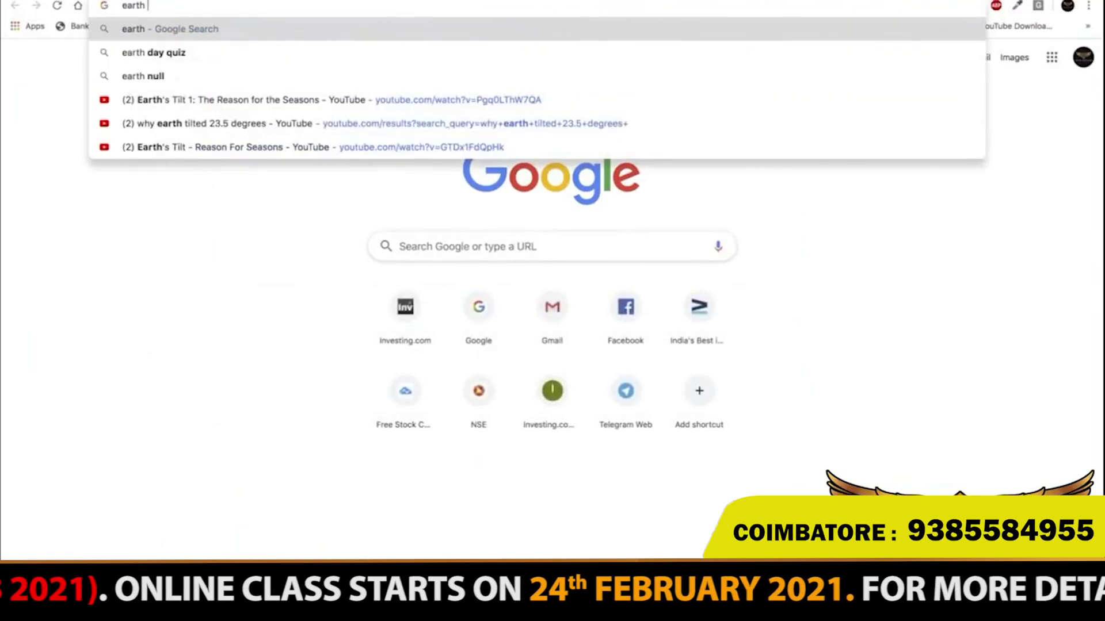
text(tit)
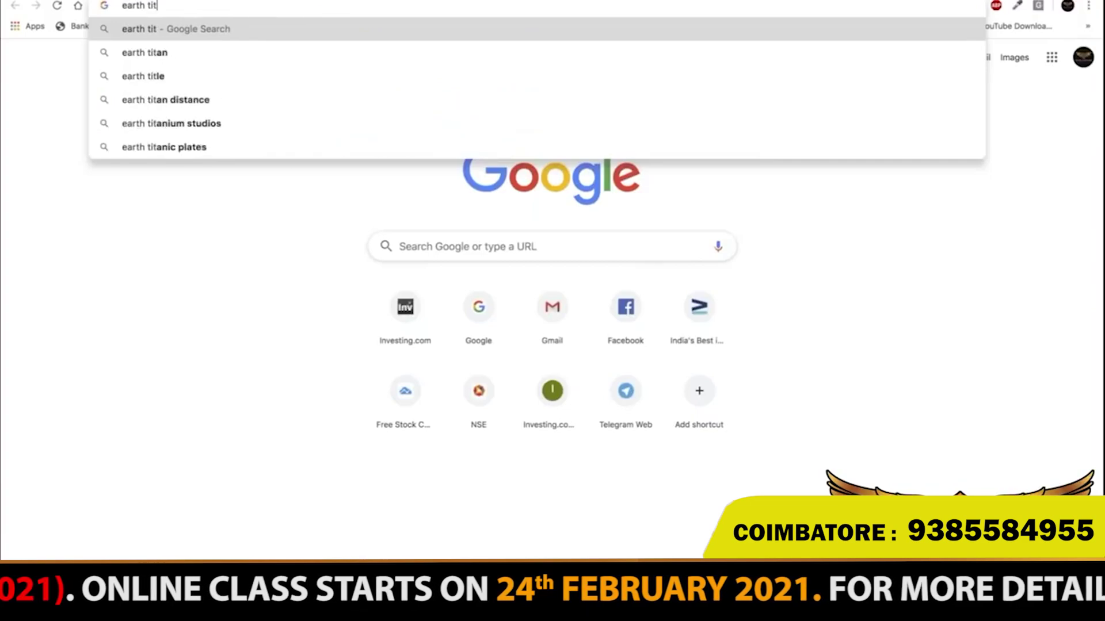
key(BackSpace)
text(lt)
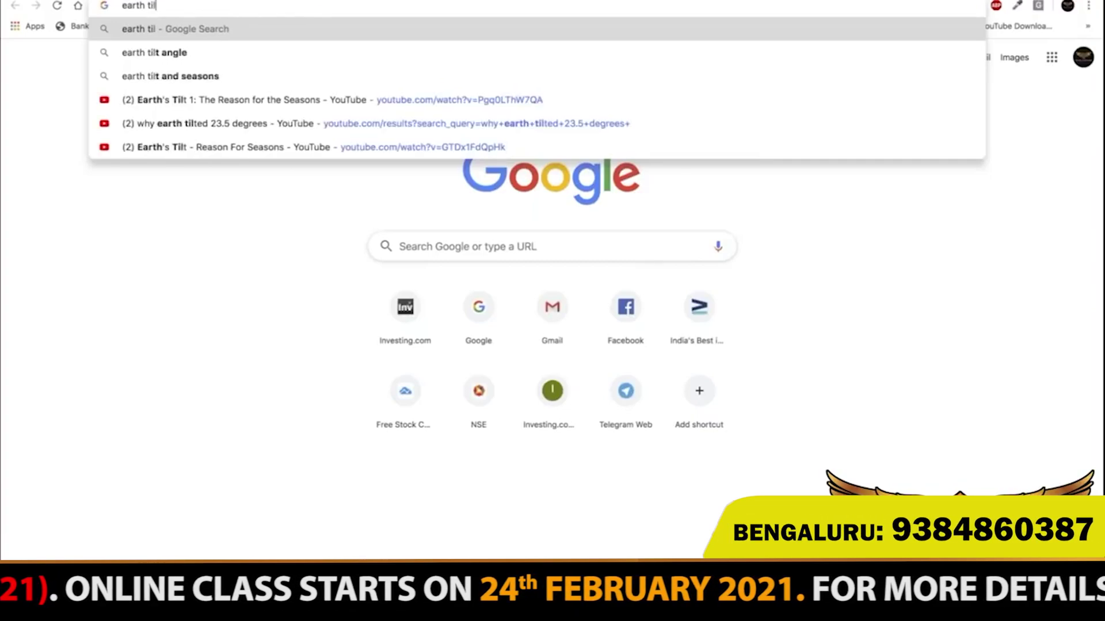
key(Down)
key(Return)
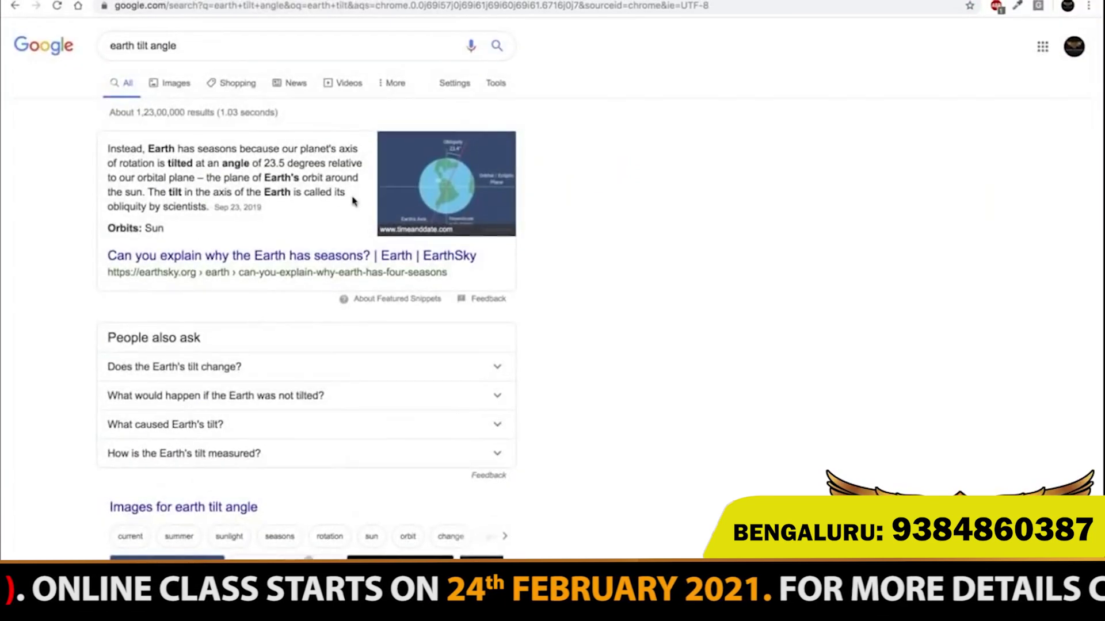
- Examine the featured search result for the angle at which the Earth's axis is tilted
scroll(352, 201, up, 4)
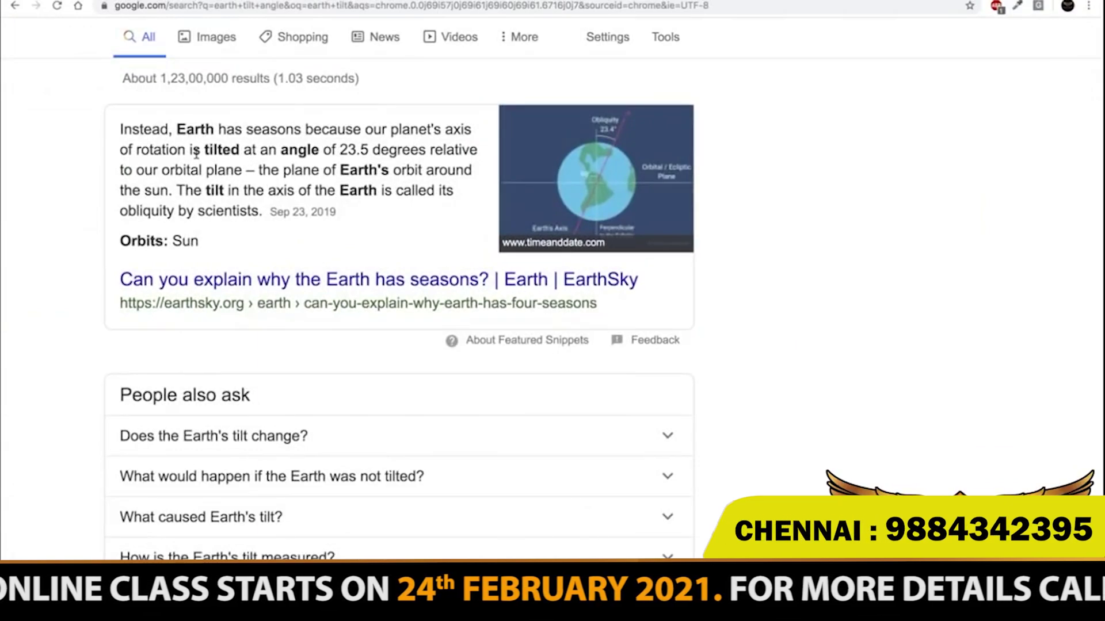
drag(196, 151, 353, 151)
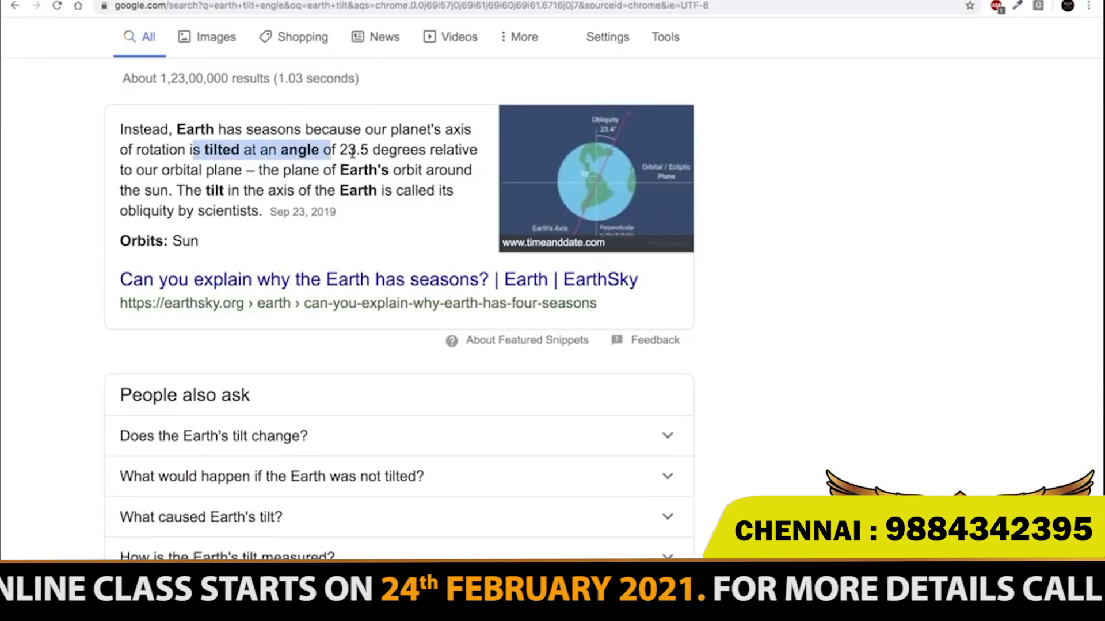
click(365, 152)
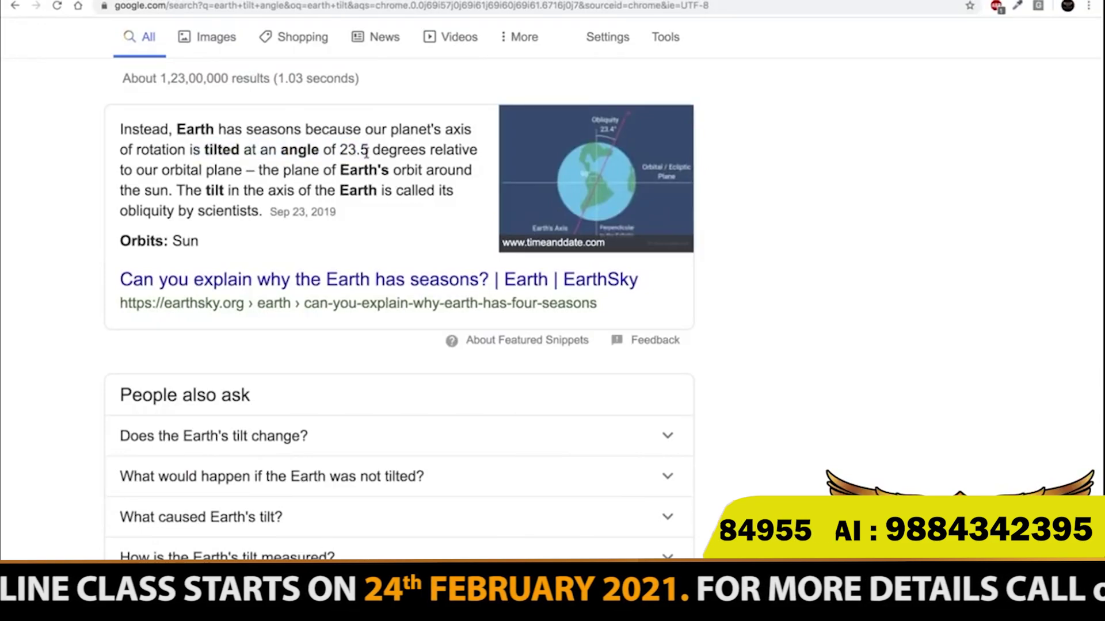
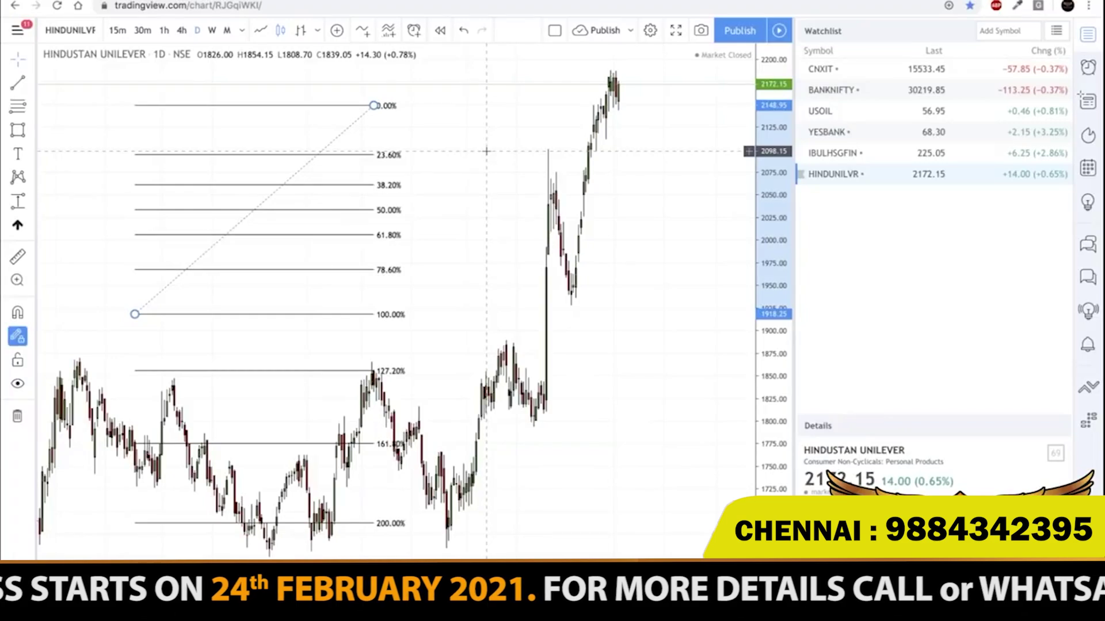
- Remove the Fib Retracement drawn in the empty area of the HINDUNILVR chart by clearing all drawings
right_click(486, 151)
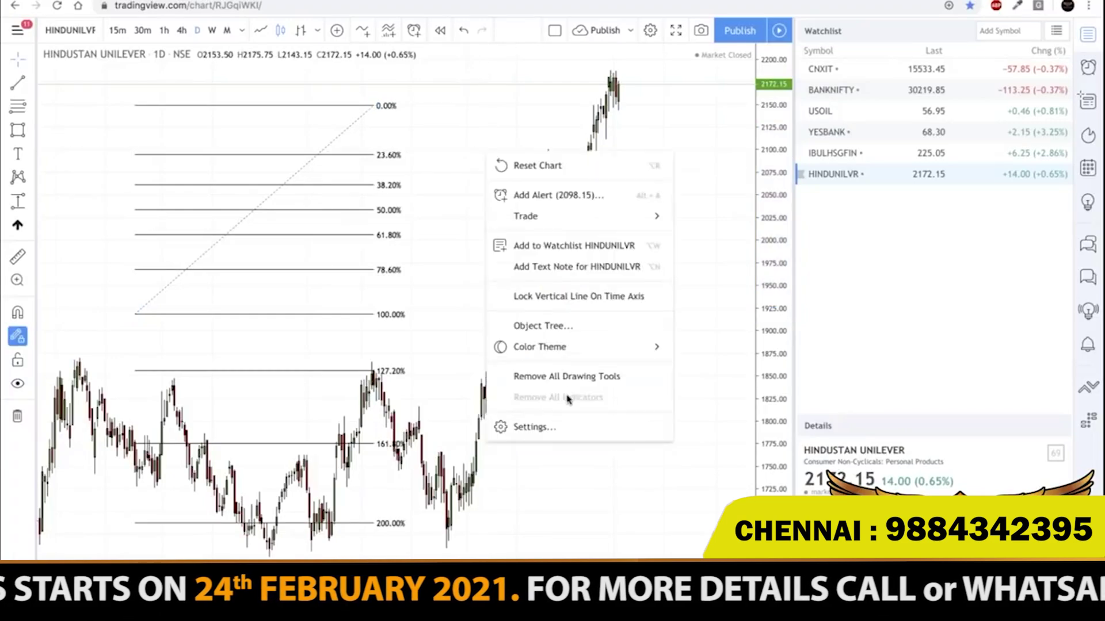
click(568, 375)
mouse_move(468, 382)
mouse_down()
mouse_move(265, 414)
mouse_move(64, 418)
mouse_up()
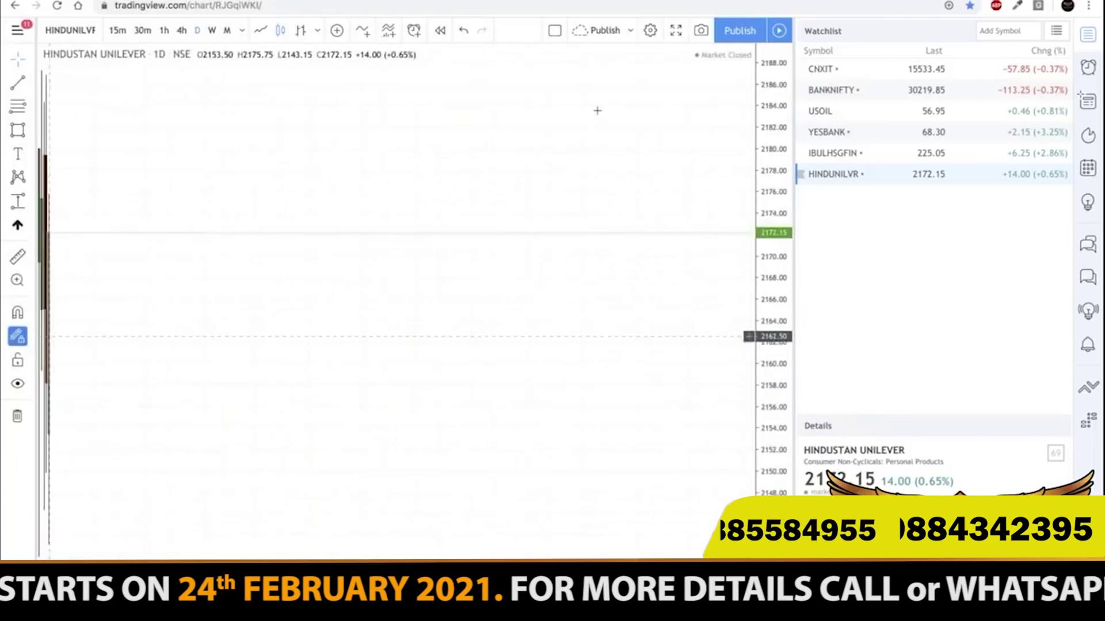
- Draw a Fib Retracement in the empty area of the HINDUNILVR chart, from about 2218.60 up to about 2278.50
drag(756, 257, 757, 450)
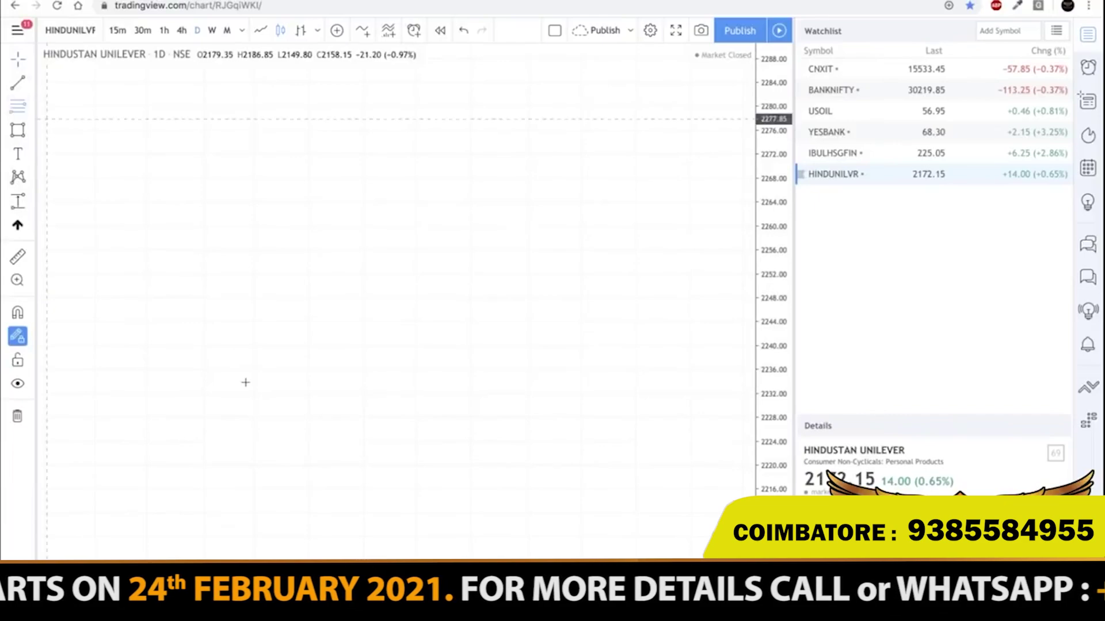
click(205, 471)
click(572, 115)
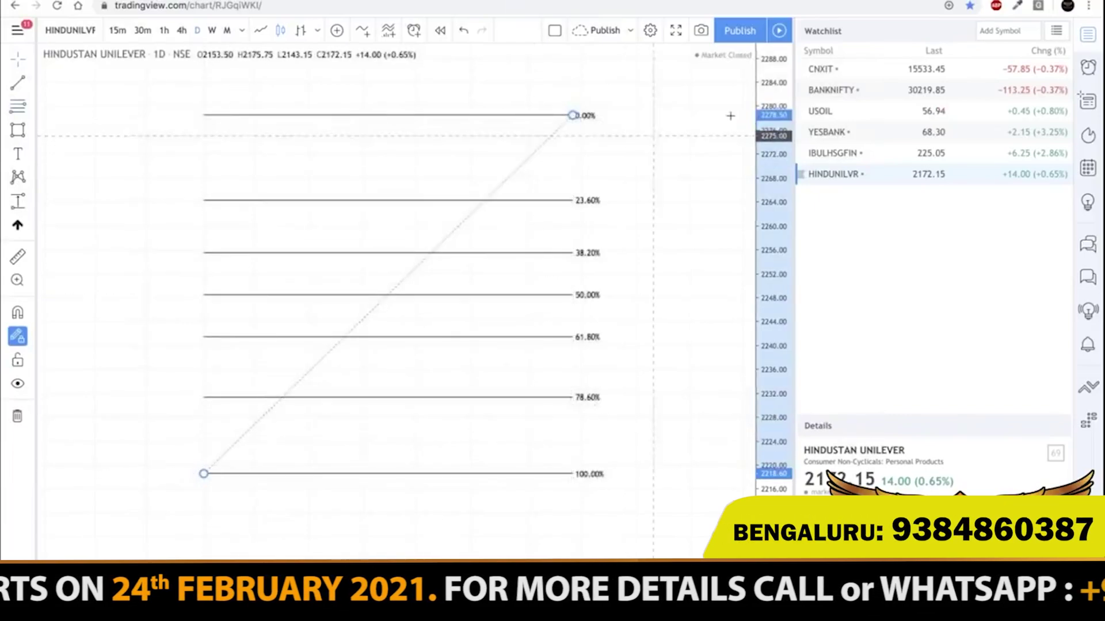
mouse_move(775, 189)
mouse_down()
mouse_move(774, 300)
mouse_move(769, 175)
mouse_up()
scroll(629, 316, up, 2)
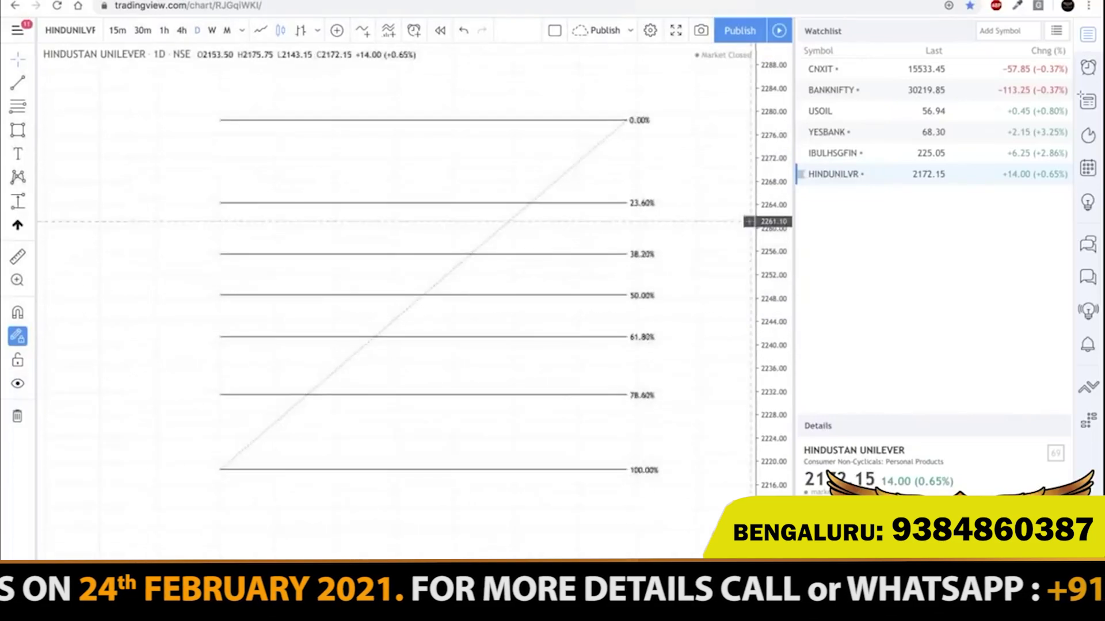
drag(559, 221, 558, 270)
scroll(715, 246, up, 2)
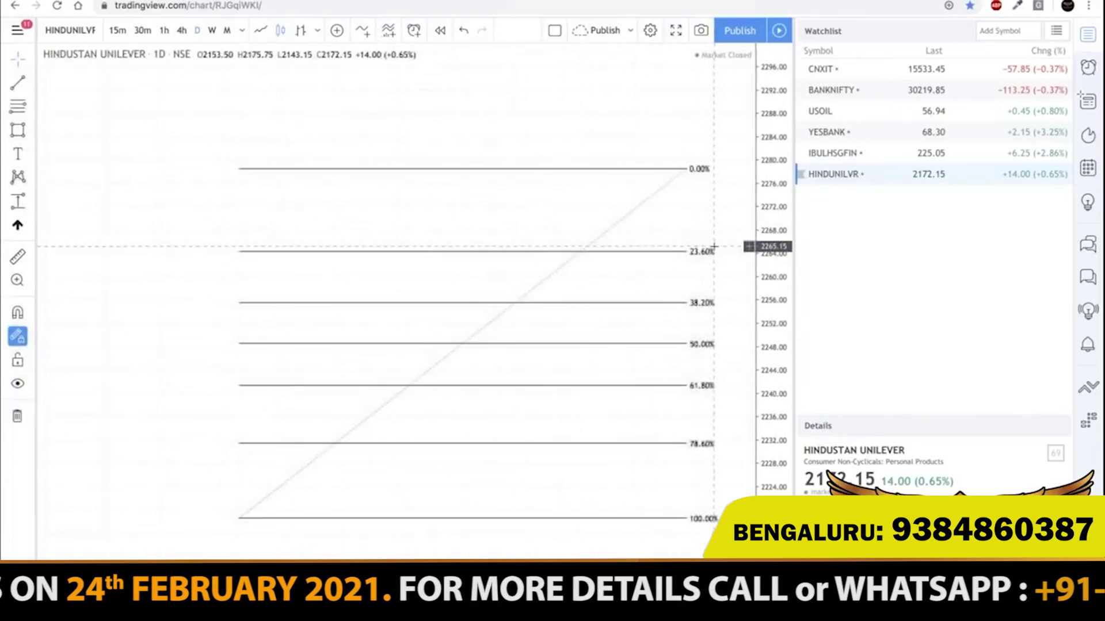
- Hide the watchlist, then shift the Fib Retracement toward the chart's left side and shorten its level lines
click(1092, 35)
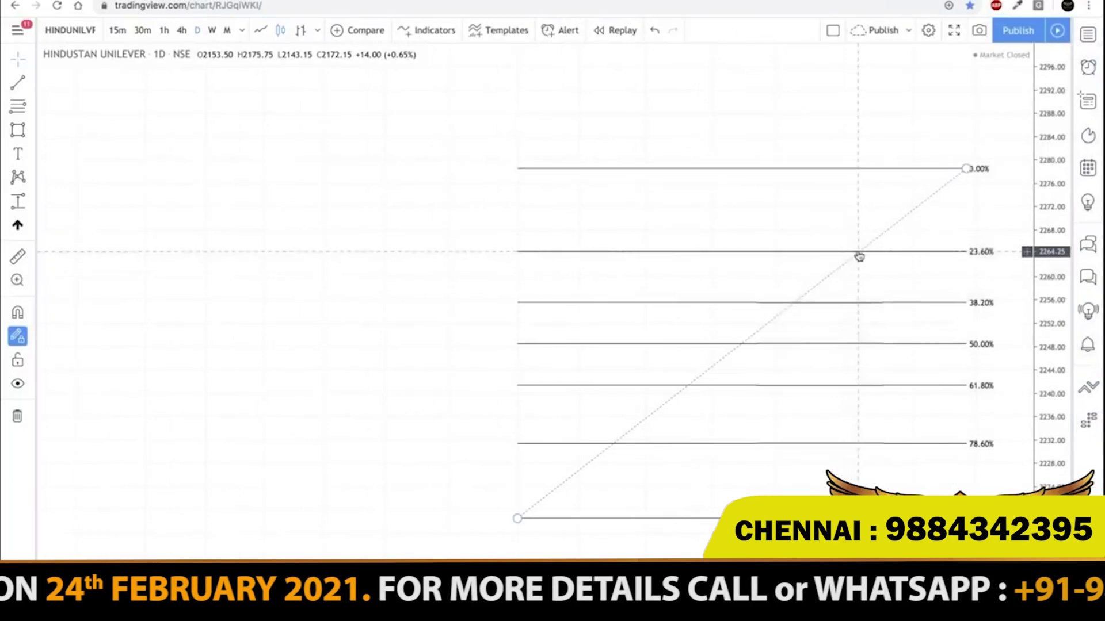
drag(724, 251, 470, 248)
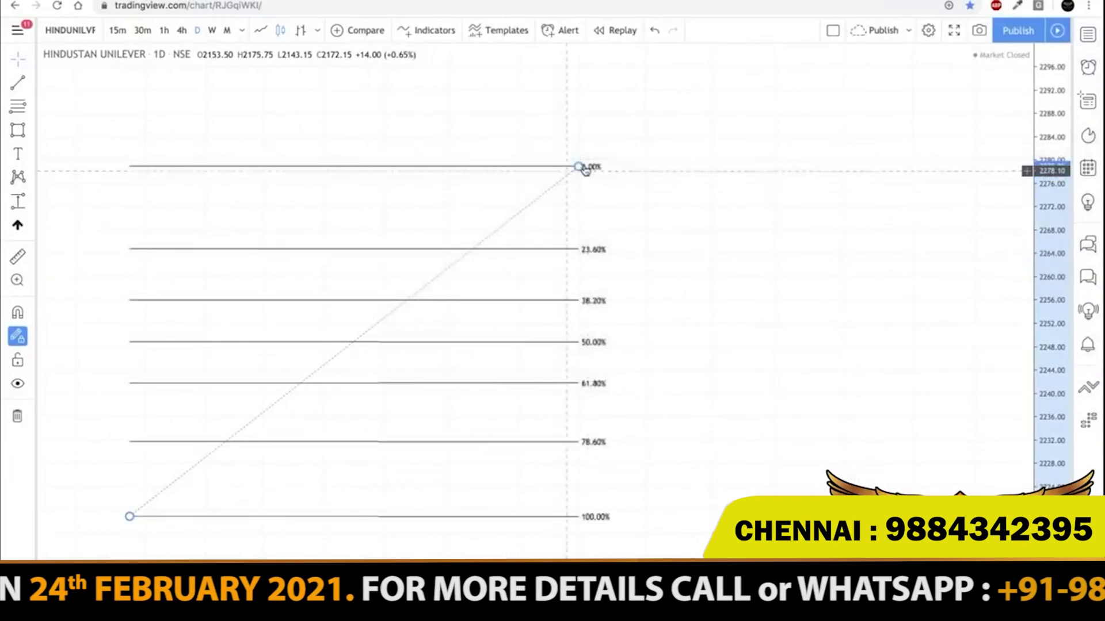
drag(577, 166, 446, 165)
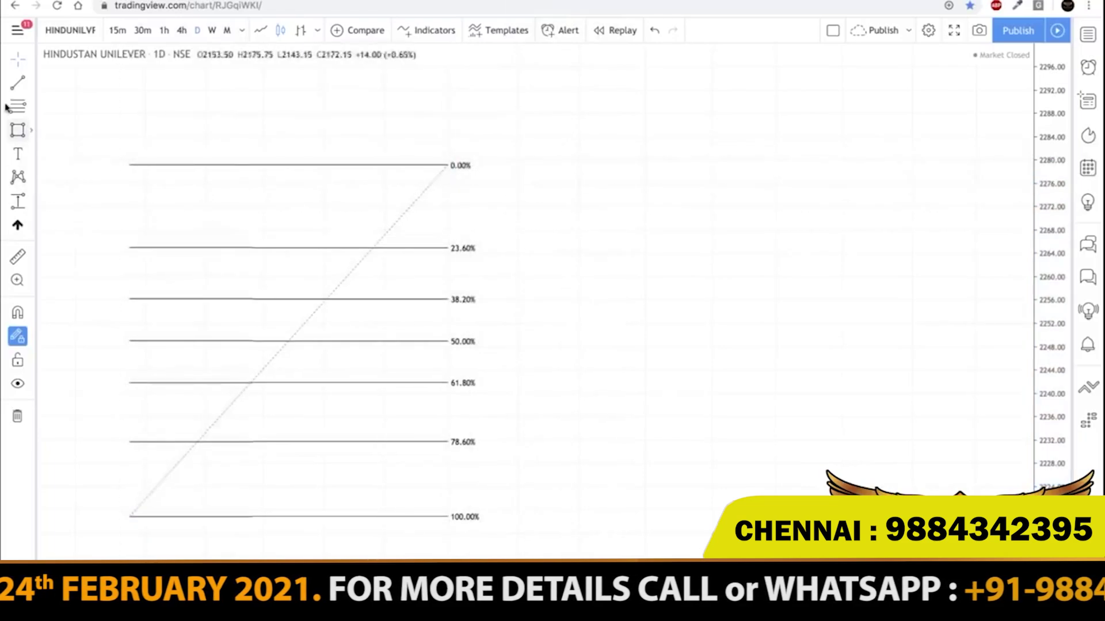
- Draw black trend lines for an upswing to just above the 0% level, a pullback to 50%, and a rally to about 2299
click(112, 525)
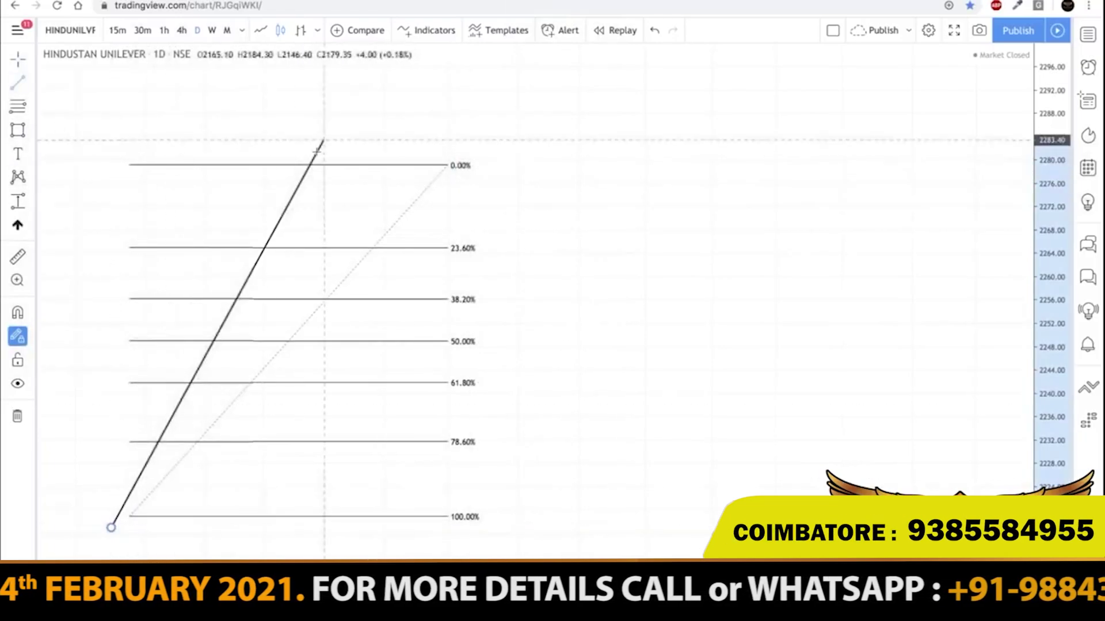
click(314, 153)
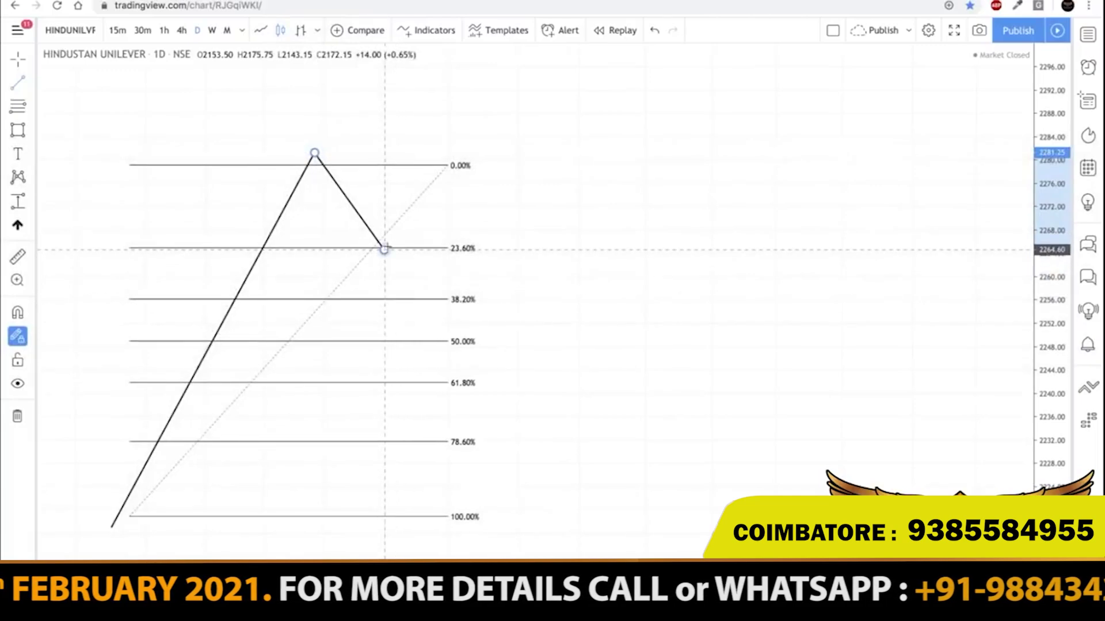
click(385, 248)
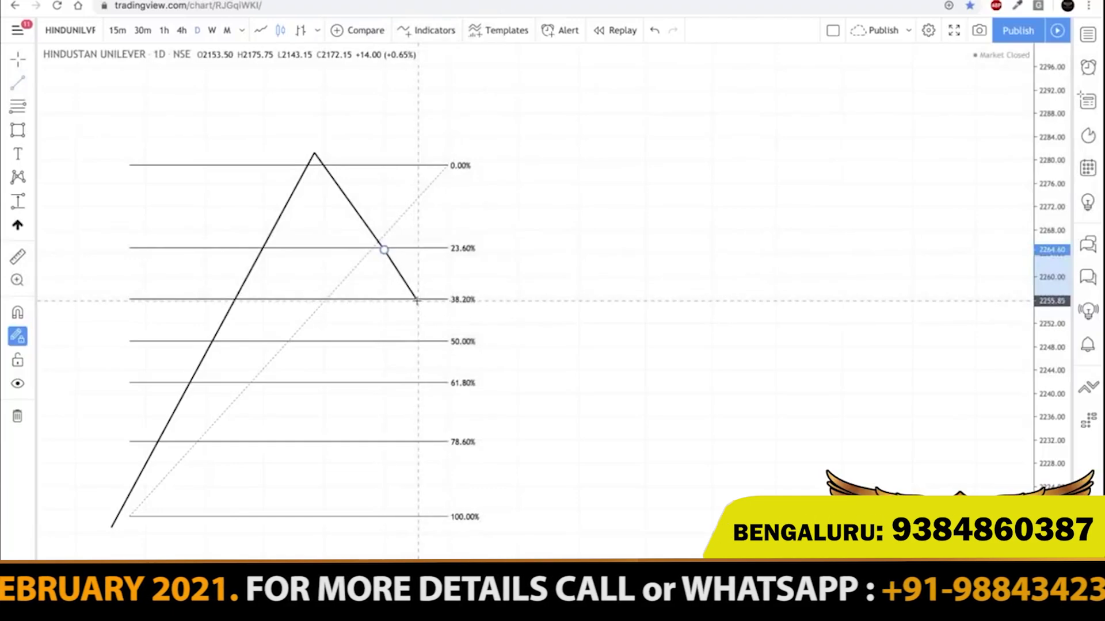
click(448, 341)
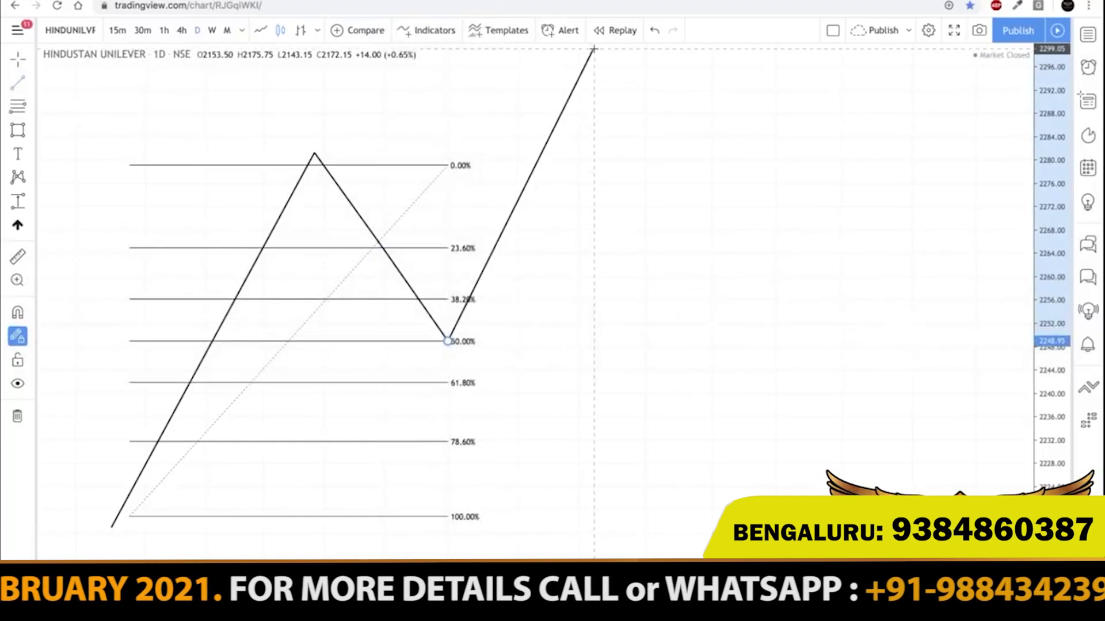
click(593, 49)
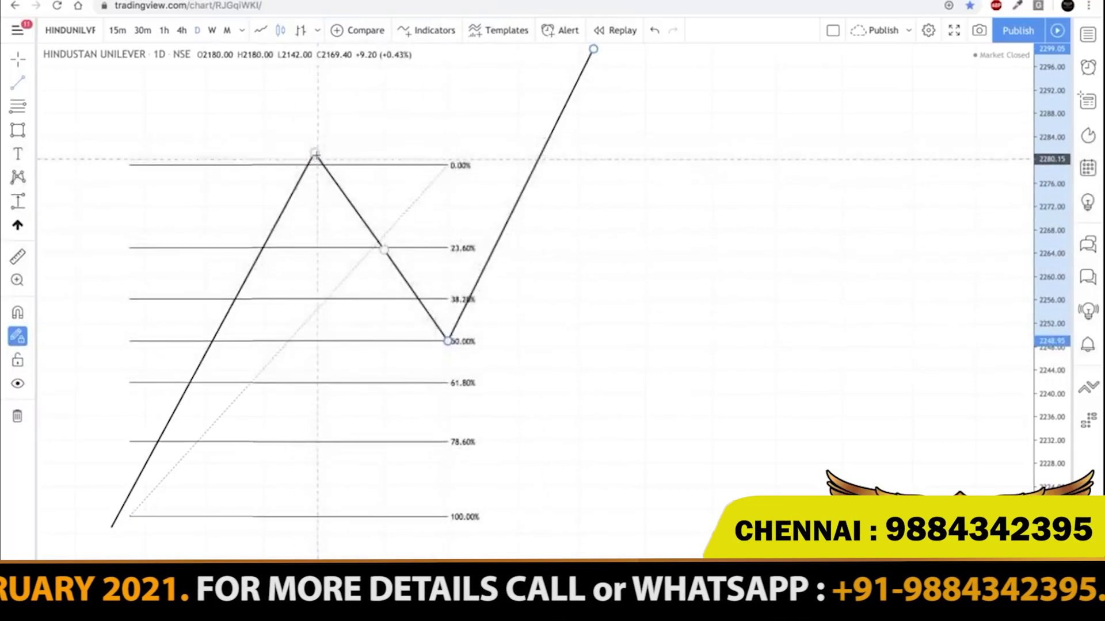
- Draw red trend lines from the swing peak down to the 78.6% level and back up to about 2298
click(315, 155)
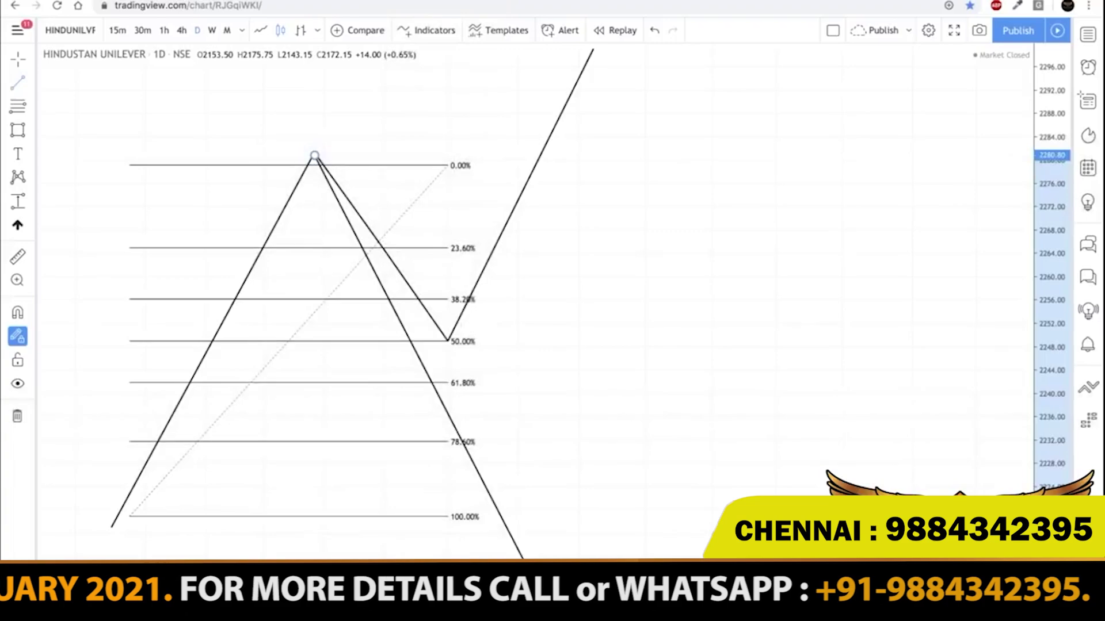
click(481, 604)
click(489, 521)
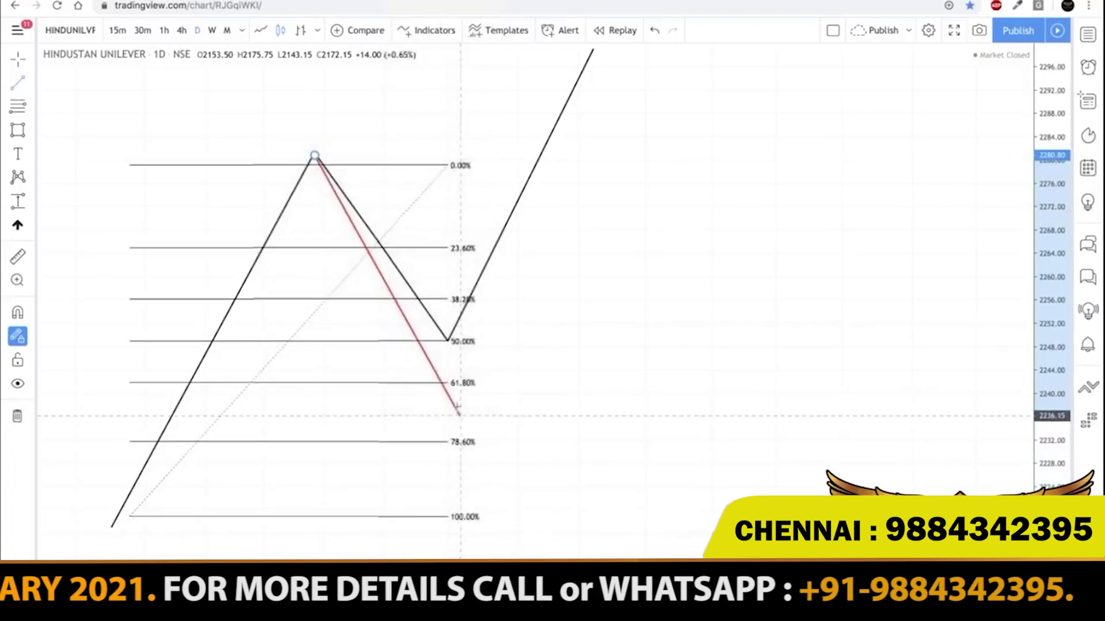
mouse_move(455, 377)
mouse_down()
mouse_move(448, 338)
mouse_move(462, 444)
mouse_move(673, 128)
mouse_move(654, 55)
mouse_up()
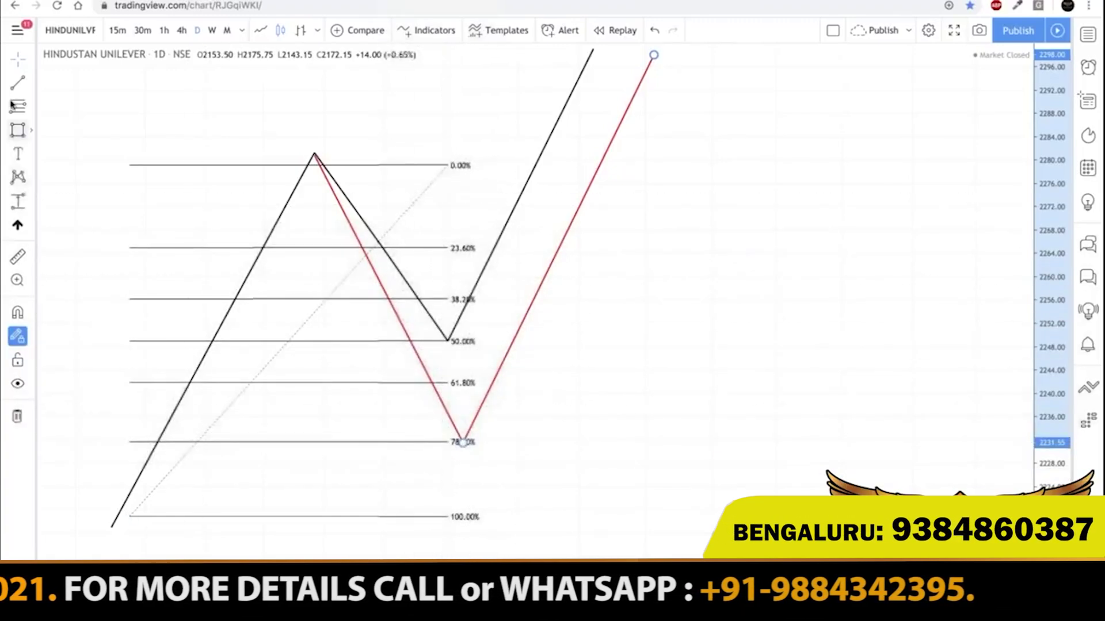
- Draw blue trend lines from the swing peak down to the 23.6% level and back up to about 2298.70
click(478, 587)
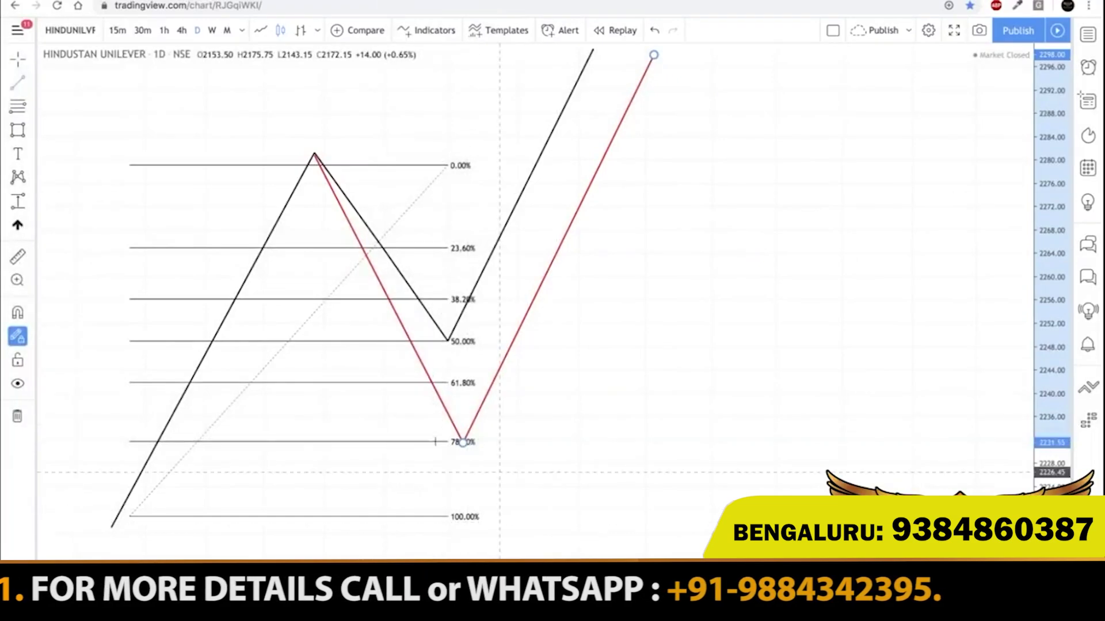
click(314, 153)
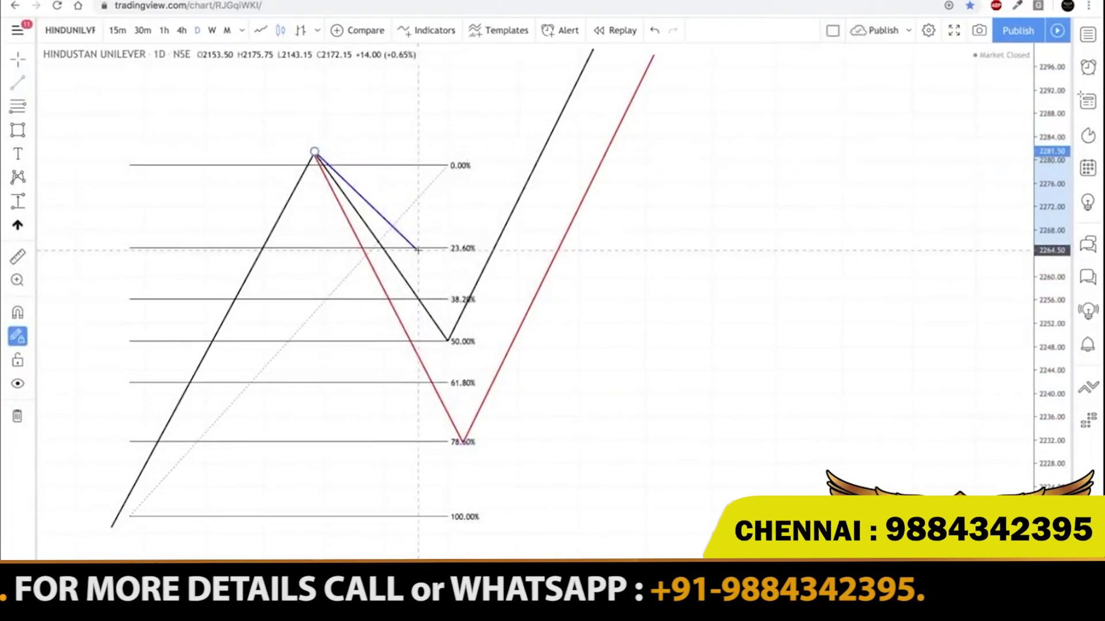
click(416, 250)
double_click(530, 51)
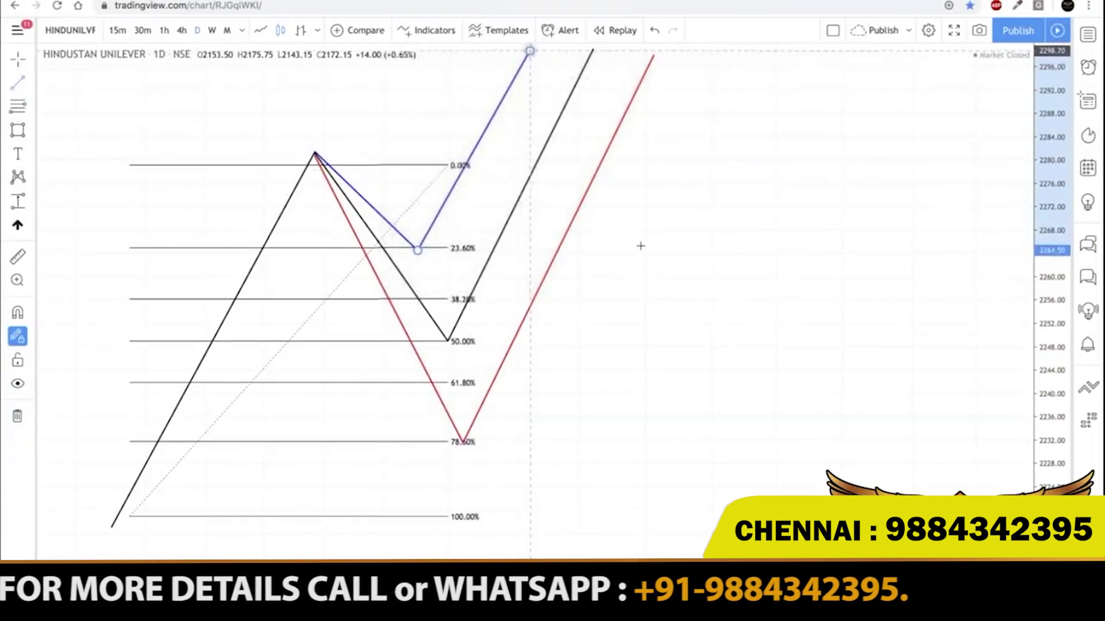
click(678, 304)
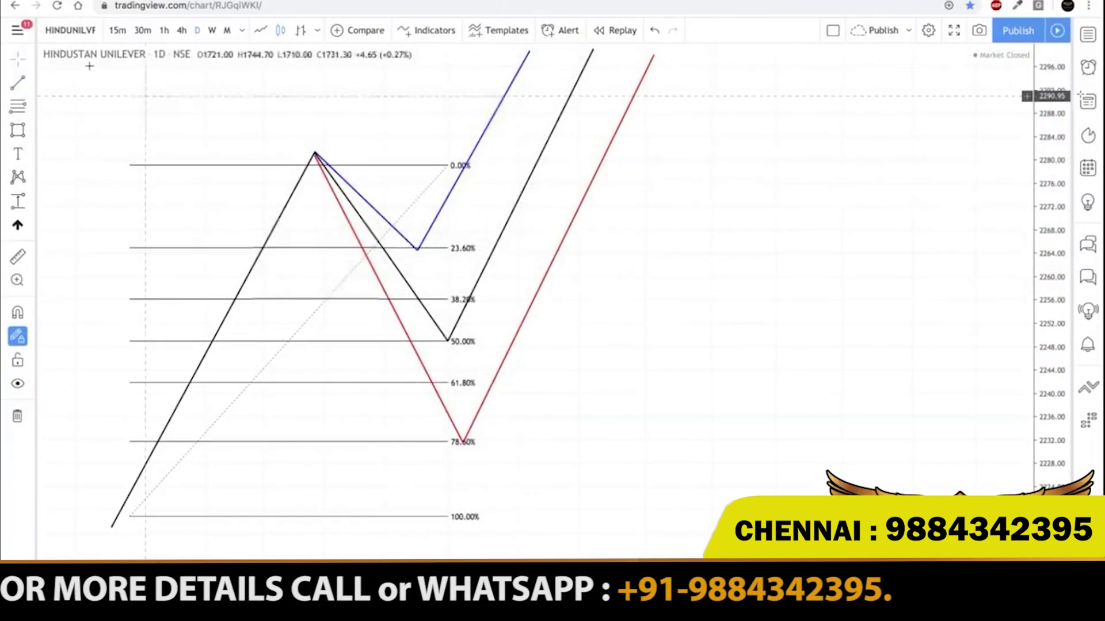